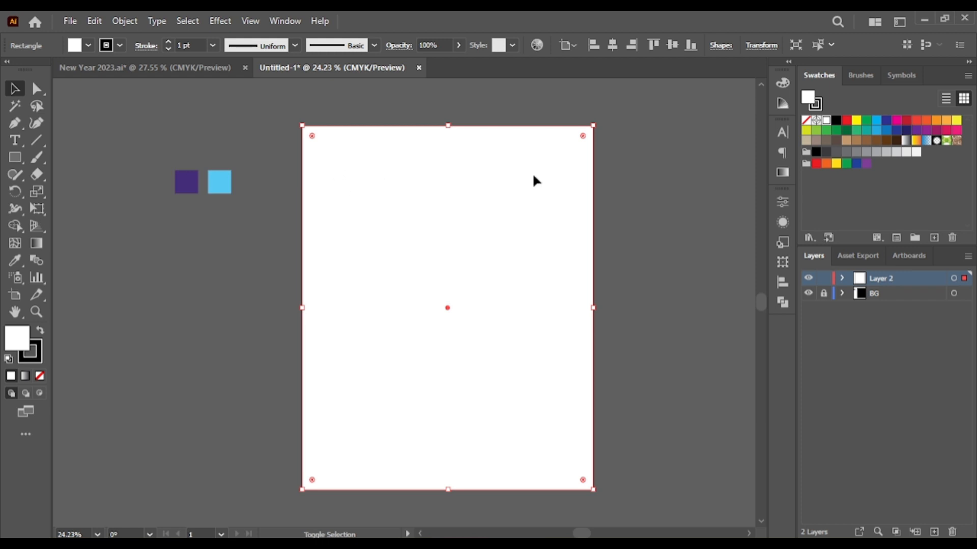
Shrink the white rectangle to leave a black border on all sides and centre it horizontally and vertically on the artboard
{"action": "left_click_drag", "start_coordinate": [594, 126], "coordinate": [541, 192]}
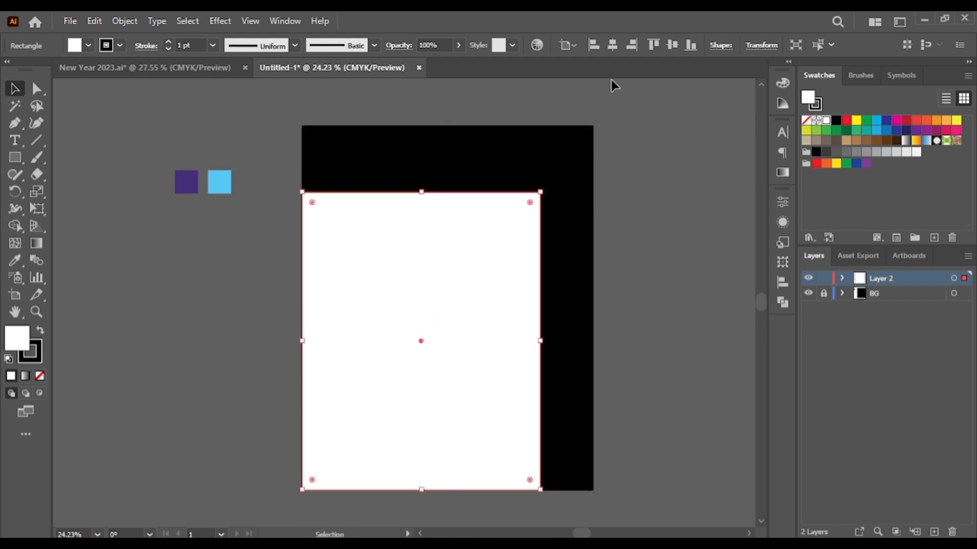
{"action": "left_click", "coordinate": [613, 45]}
{"action": "left_click", "coordinate": [671, 45]}
{"action": "left_click_drag", "start_coordinate": [567, 158], "coordinate": [551, 178]}
{"action": "left_click", "coordinate": [613, 44]}
{"action": "left_click", "coordinate": [670, 46]}
{"action": "left_click", "coordinate": [661, 176]}
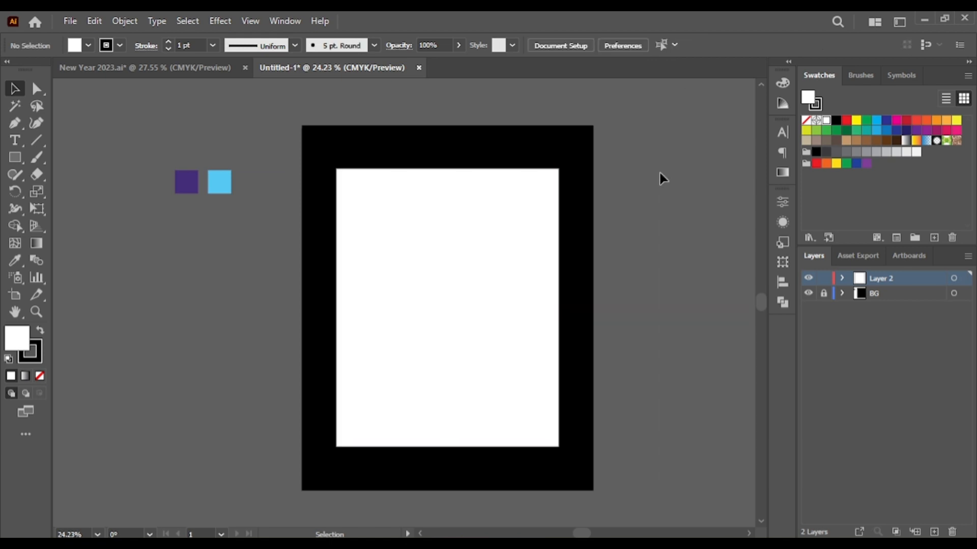
Show the rulers and place a horizontal guide through the centre of the white rectangle
{"action": "left_click", "coordinate": [494, 241]}
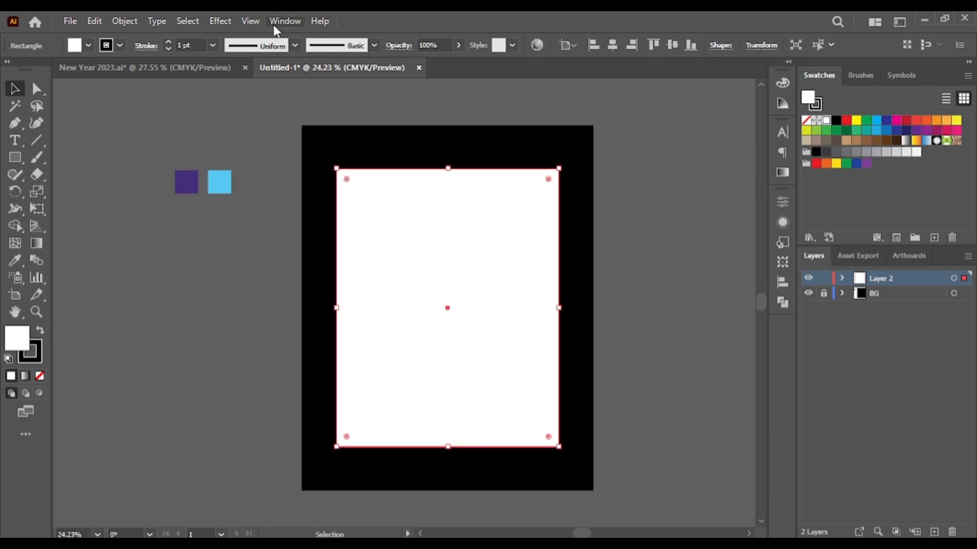
{"action": "key", "text": "ctrl+r"}
{"action": "left_click_drag", "start_coordinate": [465, 84], "coordinate": [448, 307]}
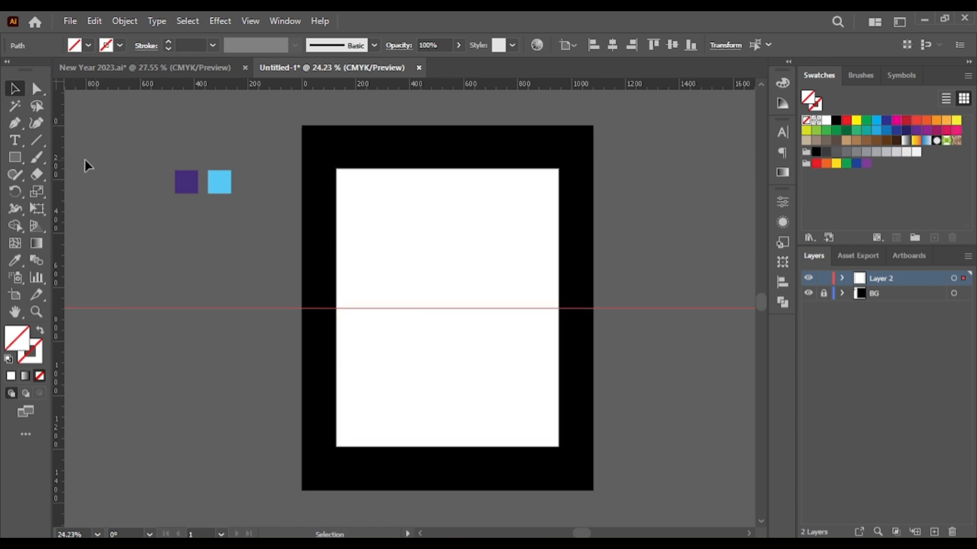
Add the text "20" in the upper part of the white rectangle at 72 pt
{"action": "key", "text": "t"}
{"action": "left_click", "coordinate": [379, 229]}
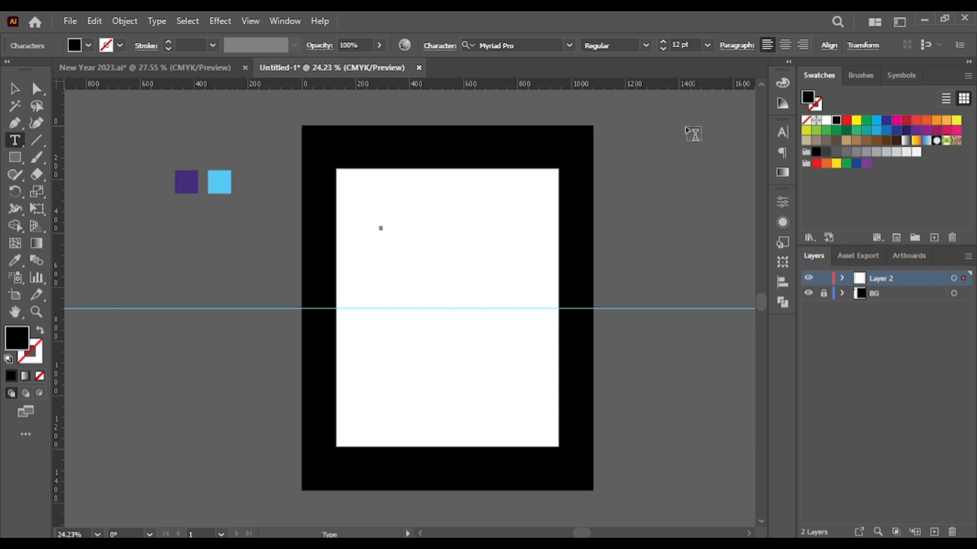
{"action": "left_click", "coordinate": [707, 44]}
{"action": "left_click", "coordinate": [728, 300]}
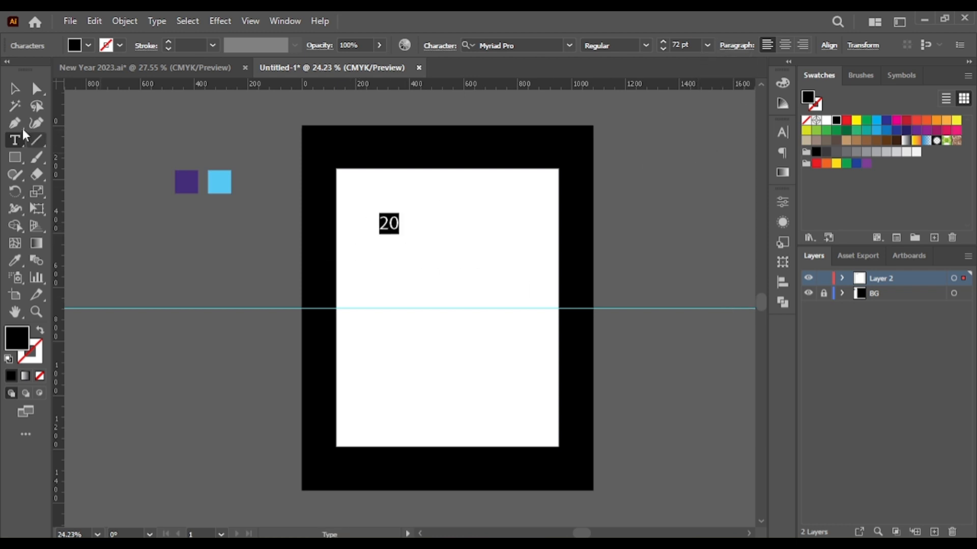
Change the font of the "20" text to Barlow Black
{"action": "left_click", "coordinate": [783, 133]}
{"action": "left_click", "coordinate": [757, 147]}
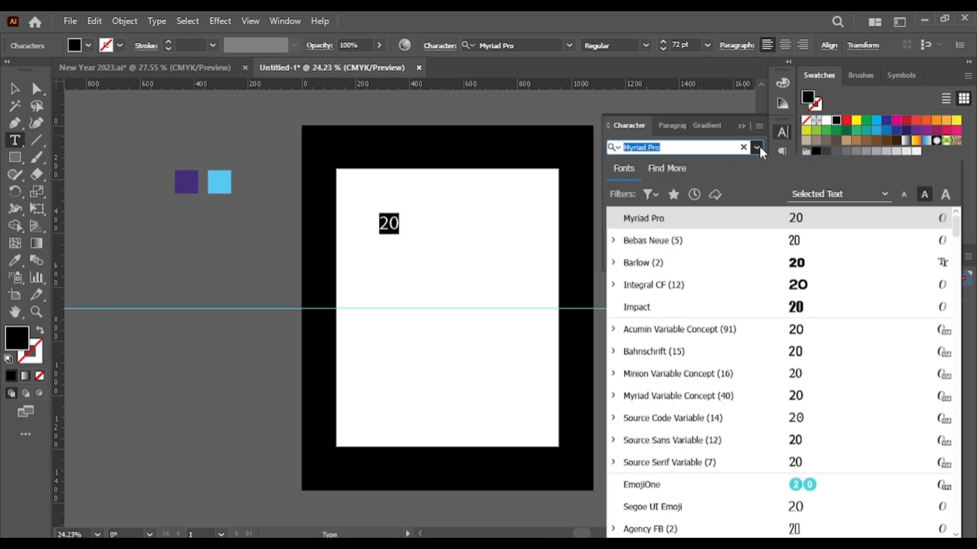
{"action": "left_click", "coordinate": [613, 240]}
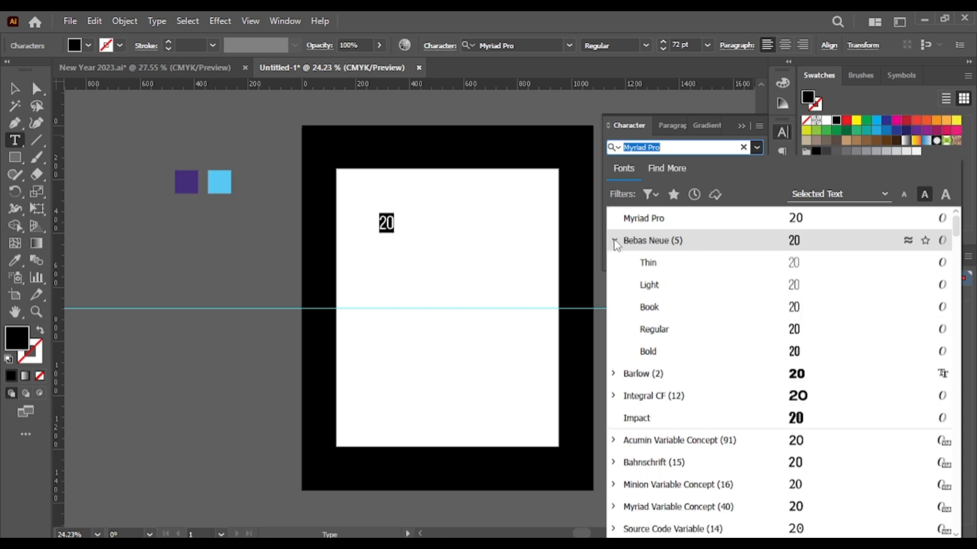
{"action": "left_click", "coordinate": [613, 373]}
{"action": "left_click", "coordinate": [692, 399]}
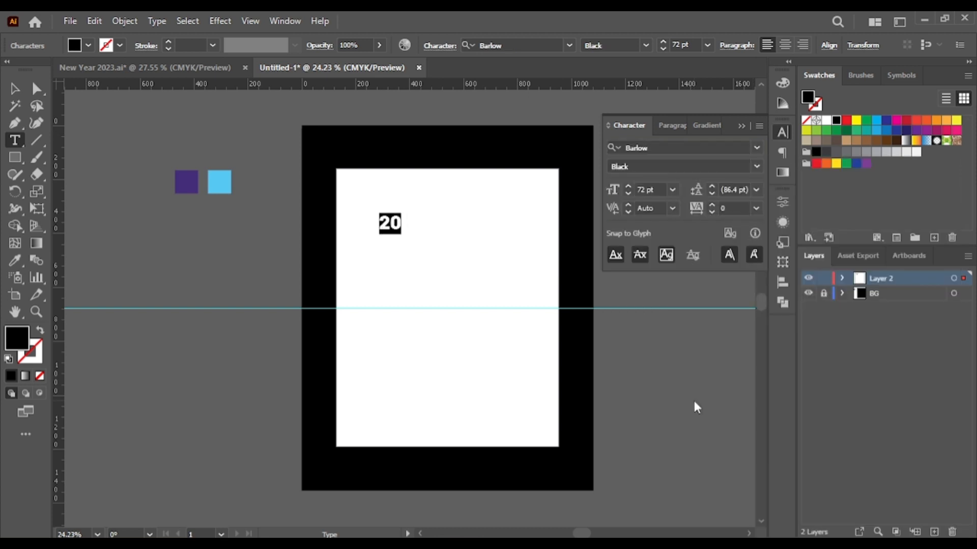
{"action": "left_click", "coordinate": [741, 126]}
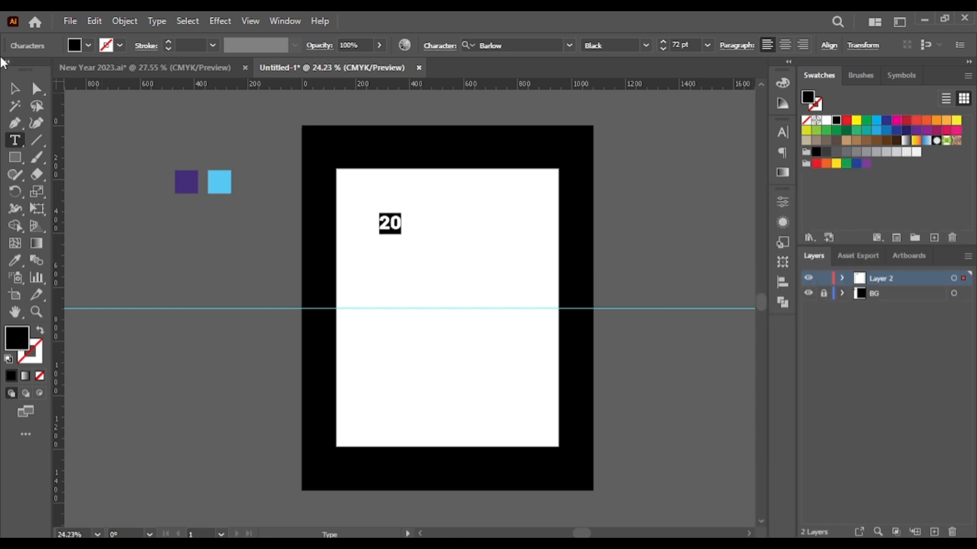
Enlarge the "20" text proportionally to about 637 pt and place it over the upper part of the white rectangle
{"action": "left_click", "coordinate": [15, 90]}
{"action": "left_click_drag", "start_coordinate": [402, 214], "coordinate": [515, 105]}
{"action": "left_click_drag", "start_coordinate": [471, 171], "coordinate": [465, 237]}
{"action": "left_click_drag", "start_coordinate": [509, 172], "coordinate": [579, 113]}
{"action": "key", "text": "ctrl+shift+a"}
Align the "20" text to the centre of the artboard
{"action": "left_click", "coordinate": [783, 282]}
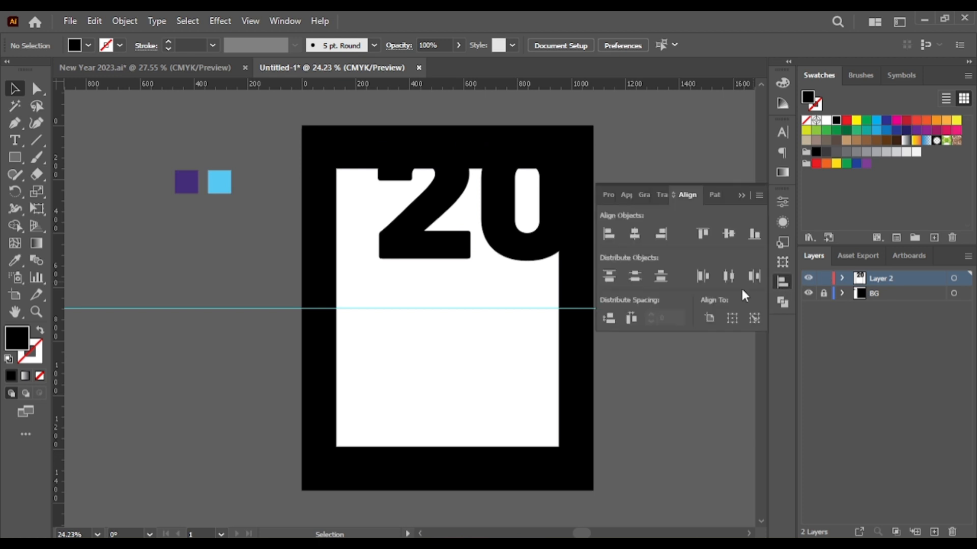
{"action": "key", "text": "ctrl+a"}
{"action": "left_click", "coordinate": [634, 233]}
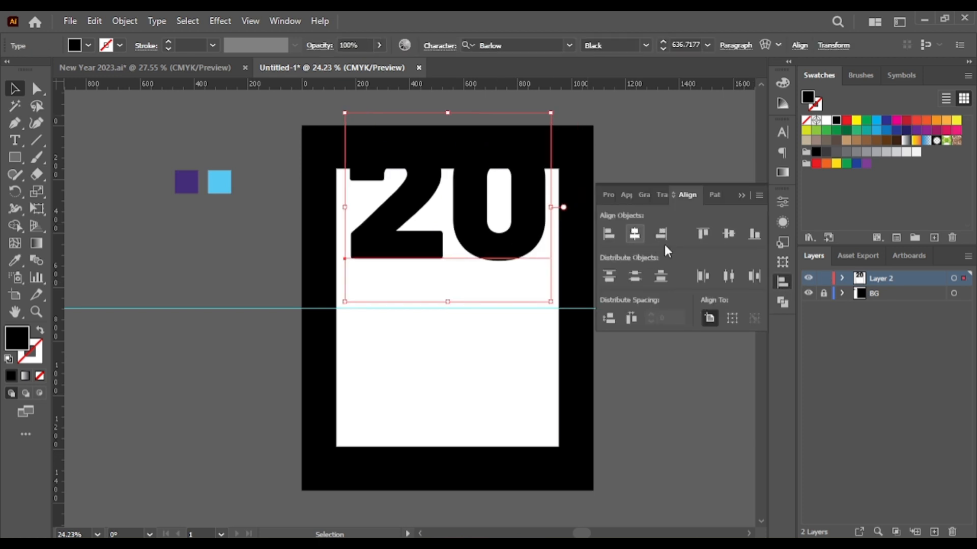
{"action": "left_click", "coordinate": [728, 234]}
Enlarge the "20" to about 740 pt and position it to fill the white rectangle's upper half, with its baseline on the guide
{"action": "left_click_drag", "start_coordinate": [550, 213], "coordinate": [566, 190]}
{"action": "left_click_drag", "start_coordinate": [485, 266], "coordinate": [476, 239]}
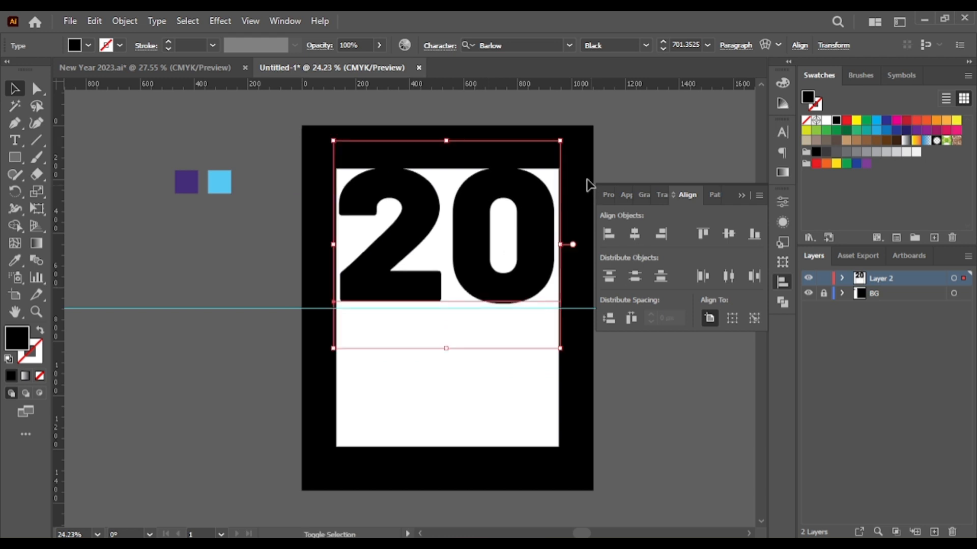
{"action": "left_click_drag", "start_coordinate": [562, 139], "coordinate": [573, 128]}
{"action": "left_click_drag", "start_coordinate": [540, 233], "coordinate": [535, 237]}
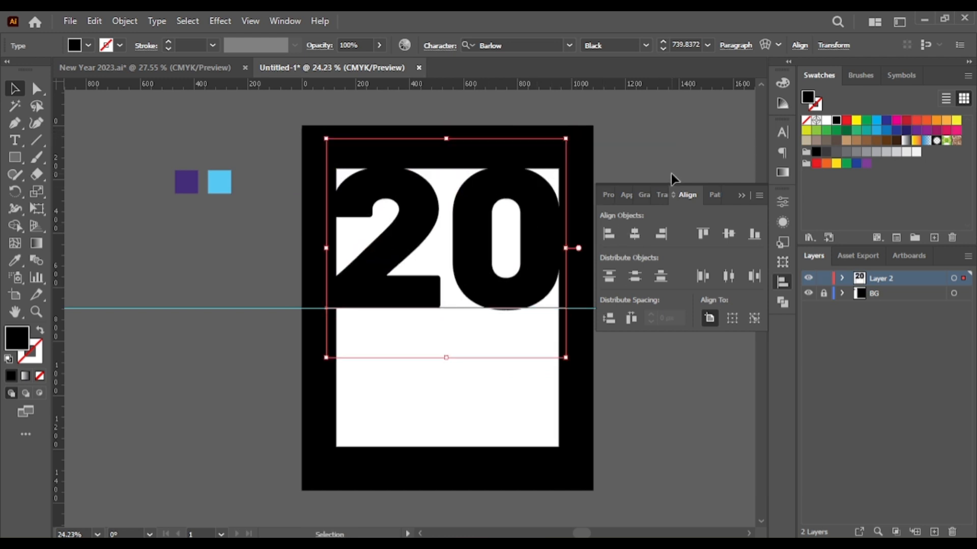
{"action": "key", "text": "Right"}
{"action": "key", "text": "Right"}
{"action": "key", "text": "Right"}
{"action": "key", "text": "Right"}
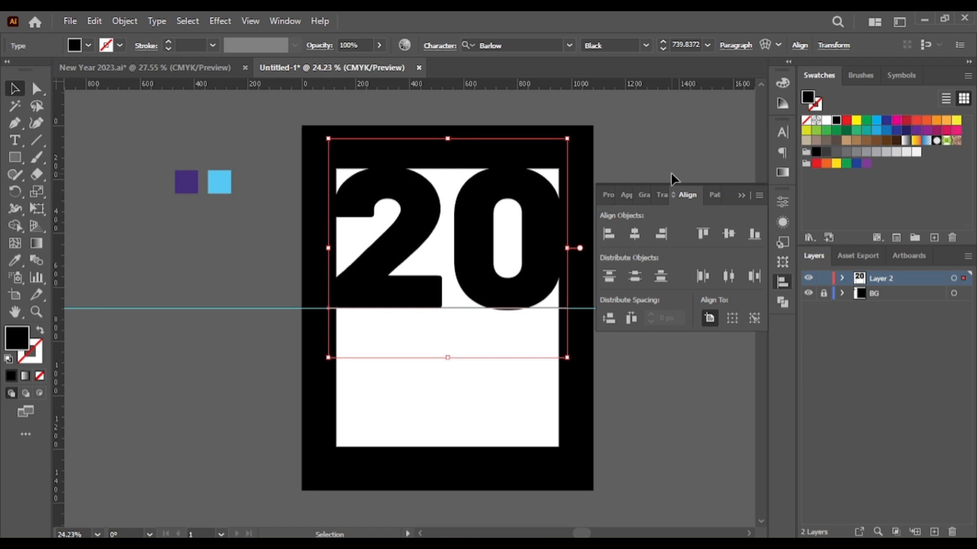
{"action": "key", "text": "Return"}
{"action": "left_click", "coordinate": [579, 388]}
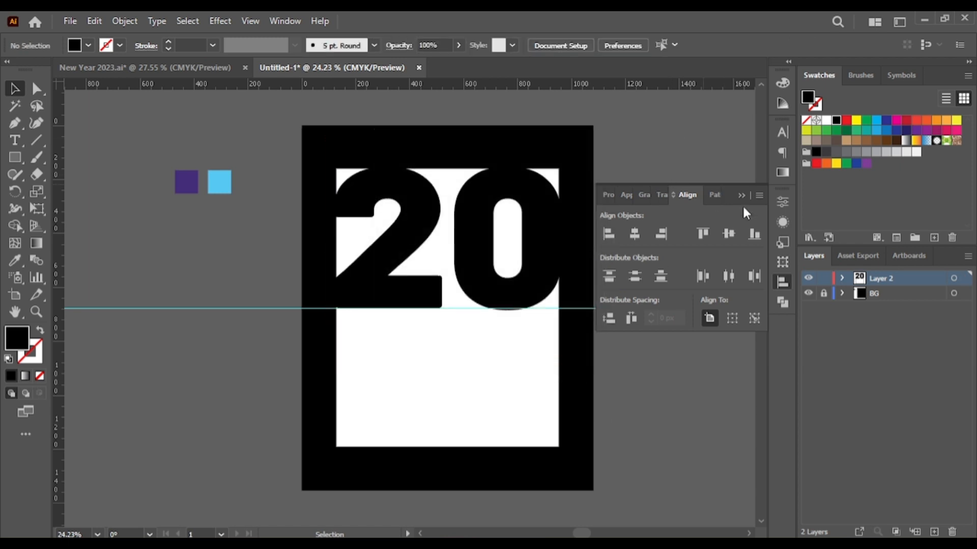
Copy the "20" text and paste a duplicate of it
{"action": "left_click", "coordinate": [501, 240]}
{"action": "left_click", "coordinate": [539, 234]}
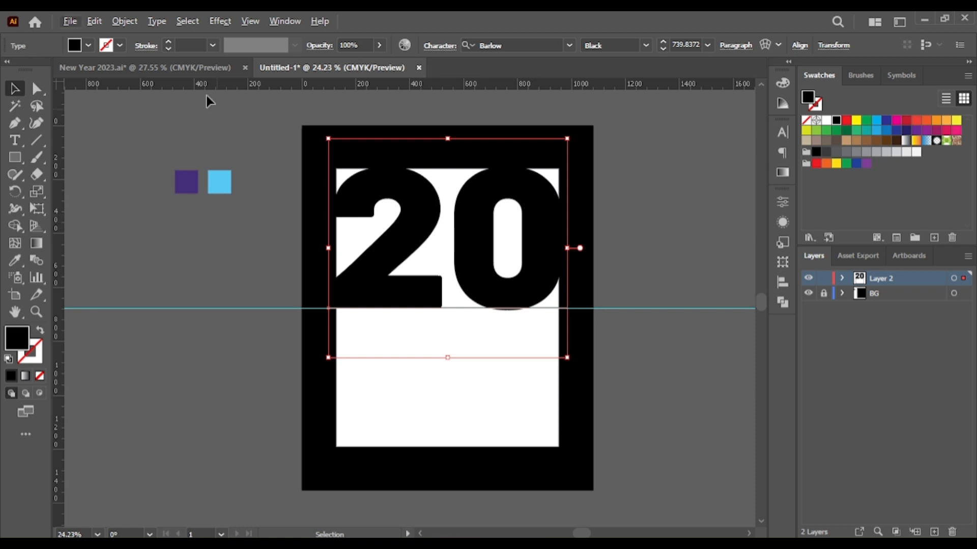
{"action": "left_click", "coordinate": [95, 20]}
{"action": "left_click", "coordinate": [132, 91]}
{"action": "left_click", "coordinate": [94, 21]}
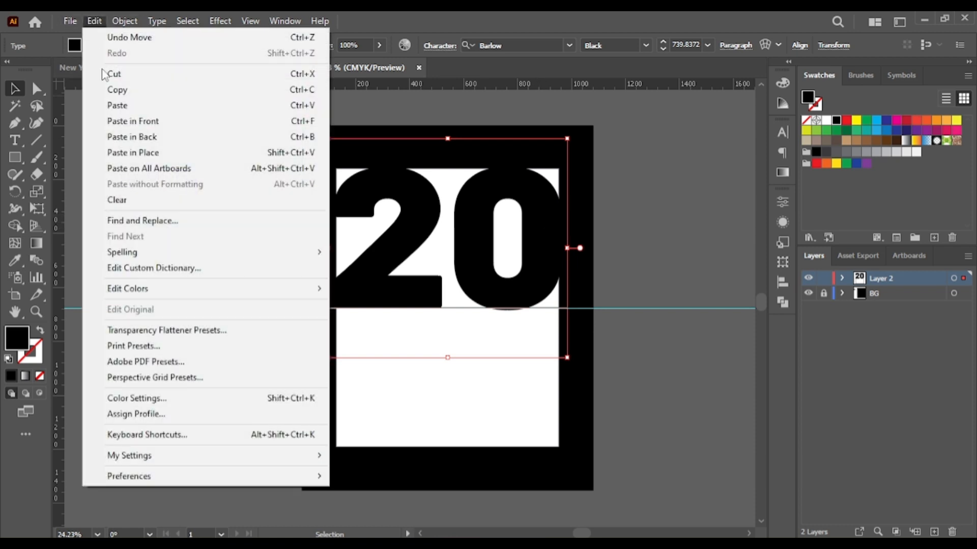
{"action": "left_click", "coordinate": [120, 104]}
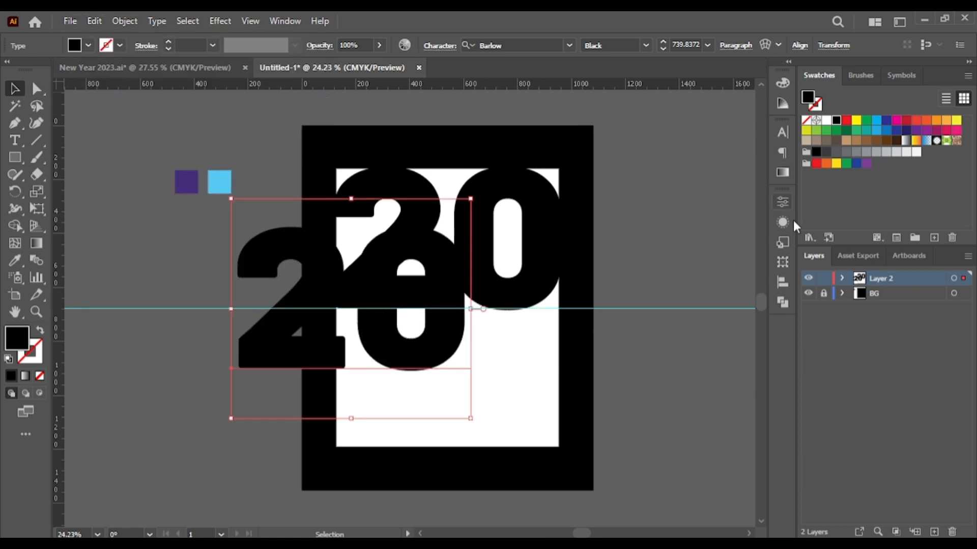
Move the duplicate "20" into the white rectangle's lower half below the guide and centre it horizontally on the artboard
{"action": "left_click", "coordinate": [782, 283]}
{"action": "left_click", "coordinate": [634, 234]}
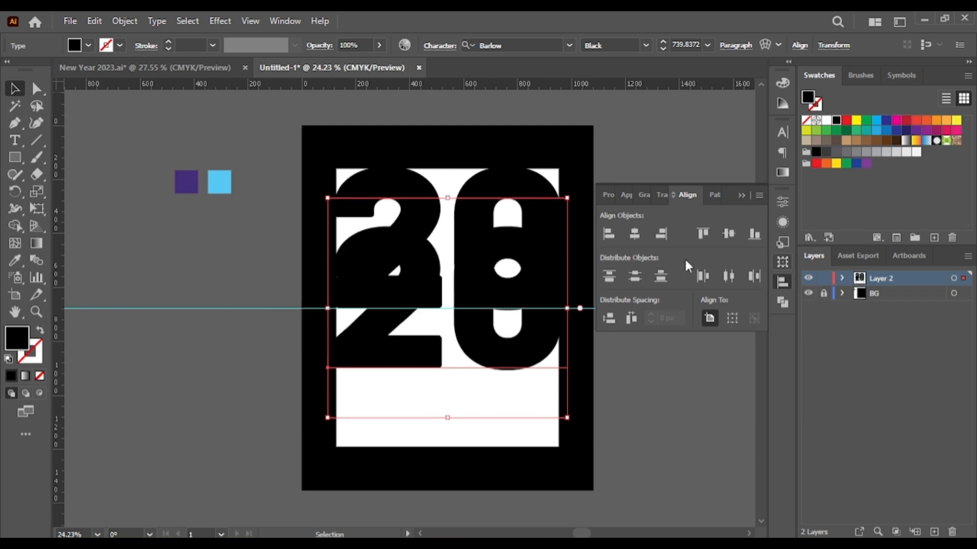
{"action": "left_click", "coordinate": [782, 283]}
{"action": "left_click_drag", "start_coordinate": [481, 288], "coordinate": [478, 365]}
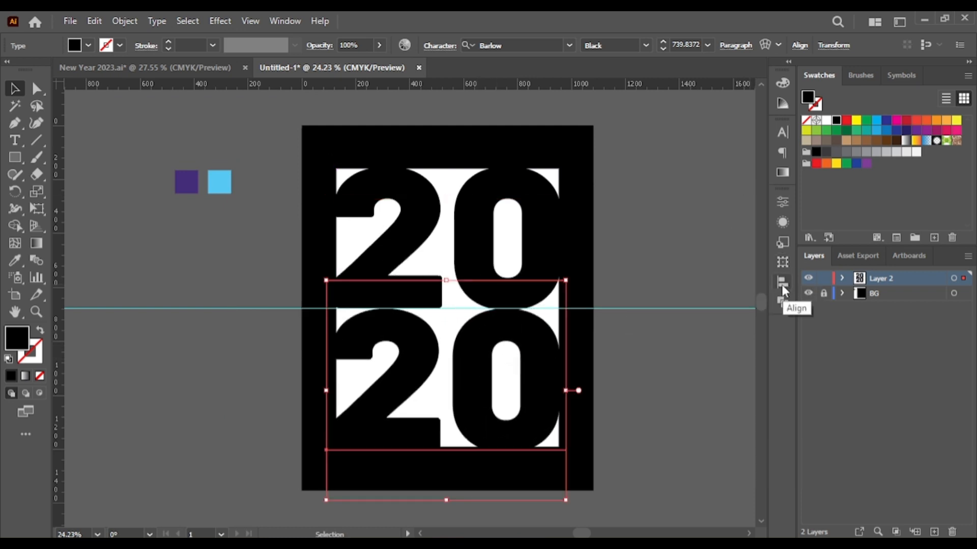
{"action": "left_click", "coordinate": [782, 283]}
{"action": "left_click", "coordinate": [641, 237]}
{"action": "left_click", "coordinate": [556, 360]}
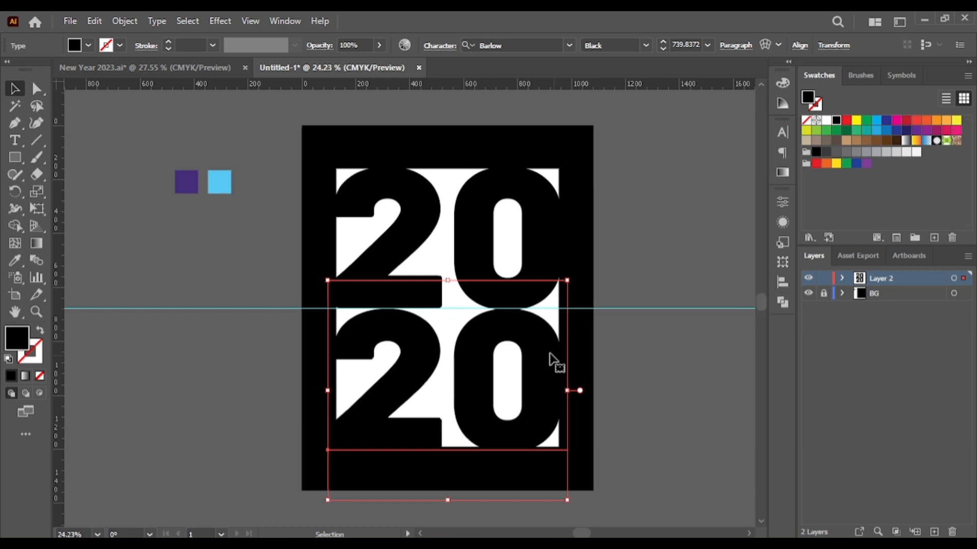
Change the lower text from "20" to "23"
{"action": "double_click", "coordinate": [527, 355]}
{"action": "key", "text": "BackSpace"}
{"action": "type", "text": "3"}
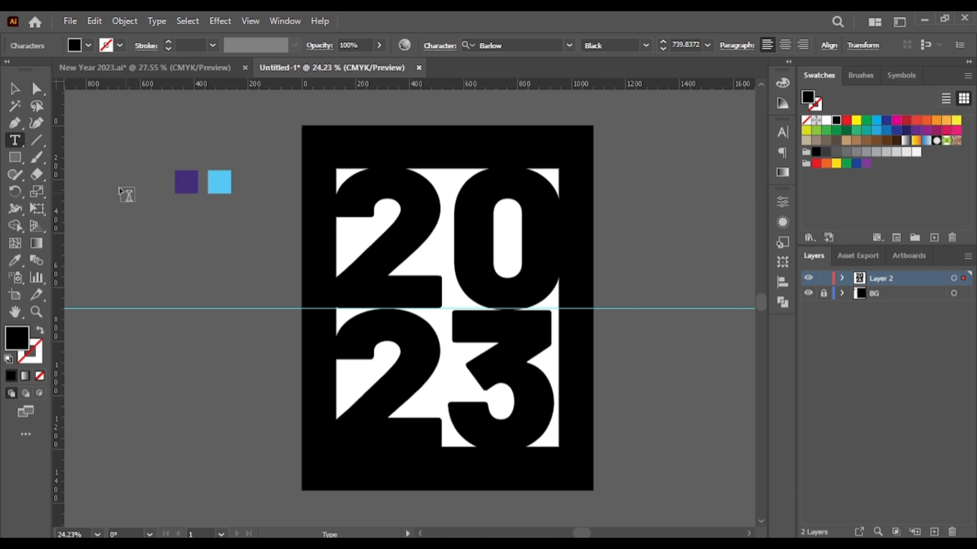
Set the tracking of the "23" text to 40
{"action": "key", "text": "ctrl+a"}
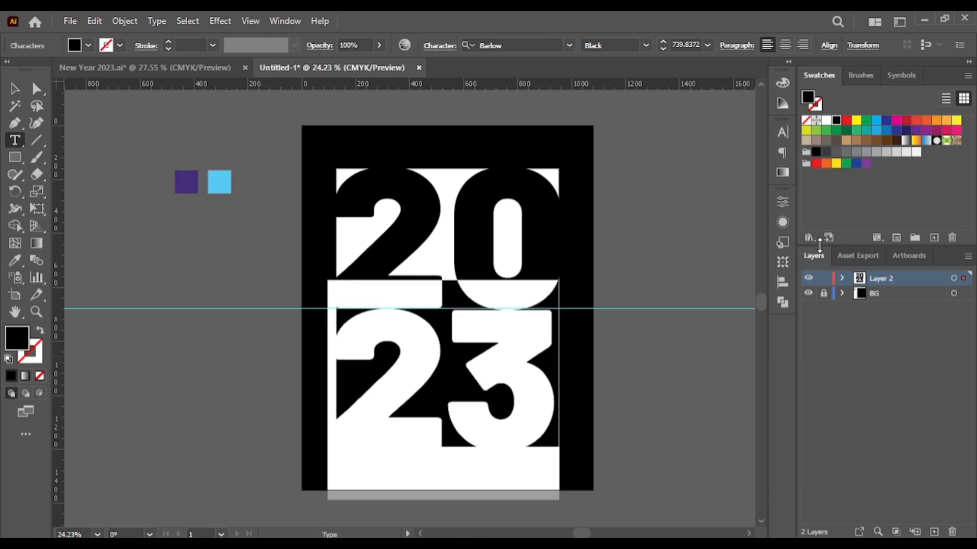
{"action": "left_click", "coordinate": [783, 133]}
{"action": "left_click_drag", "start_coordinate": [712, 206], "coordinate": [712, 206]}
{"action": "left_click", "coordinate": [726, 378], "text": "ctrl"}
{"action": "left_click", "coordinate": [520, 302]}
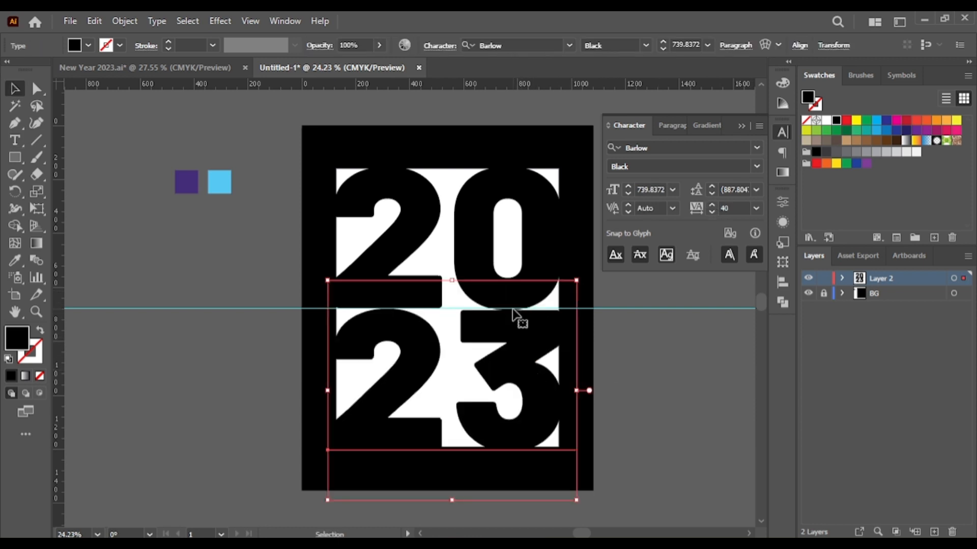
Draw a black rectangle covering the lower half below the guide and move it beneath the "23" and "20" text in Layer 2
{"action": "left_click", "coordinate": [36, 312]}
{"action": "left_click_drag", "start_coordinate": [227, 343], "coordinate": [264, 355]}
{"action": "key", "text": "space"}
{"action": "left_click_drag", "start_coordinate": [631, 358], "coordinate": [553, 352]}
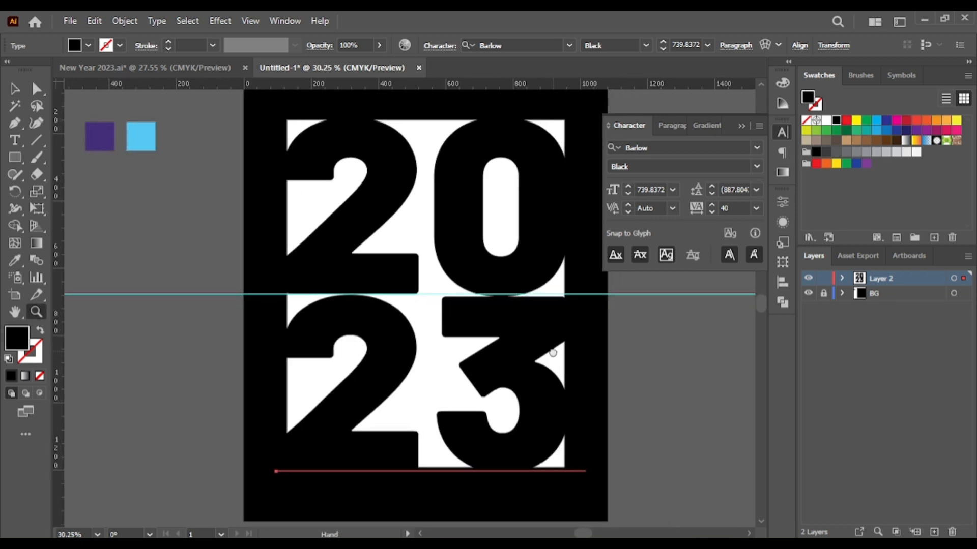
{"action": "left_click", "coordinate": [843, 278]}
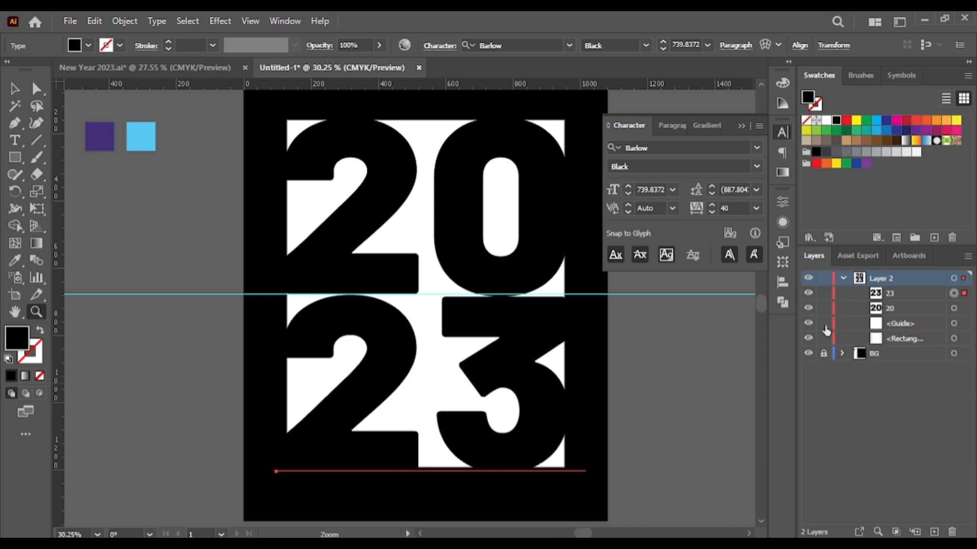
{"action": "left_click", "coordinate": [15, 158]}
{"action": "left_click_drag", "start_coordinate": [285, 294], "coordinate": [564, 472]}
{"action": "left_click_drag", "start_coordinate": [908, 293], "coordinate": [907, 334]}
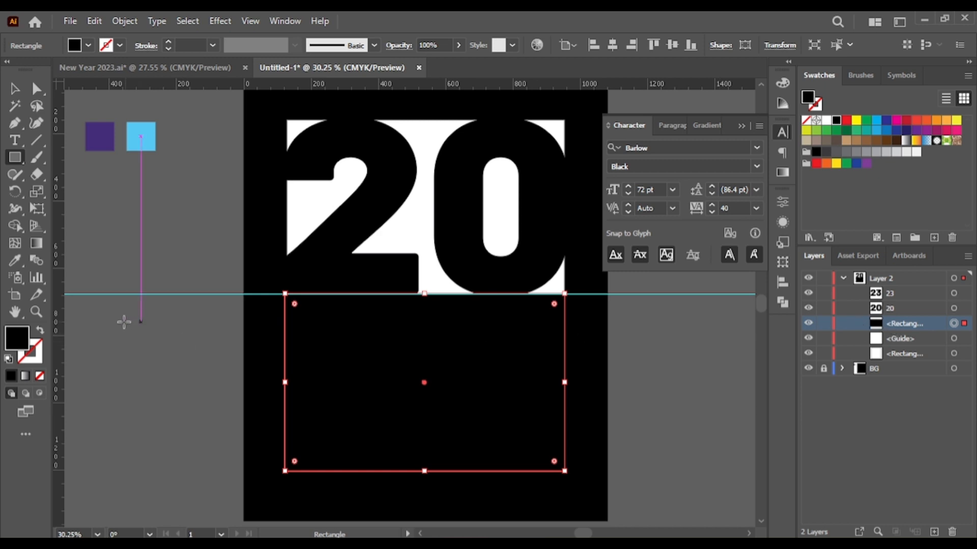
Fill the lower rectangle with the white-to-black linear gradient
{"action": "double_click", "coordinate": [21, 345]}
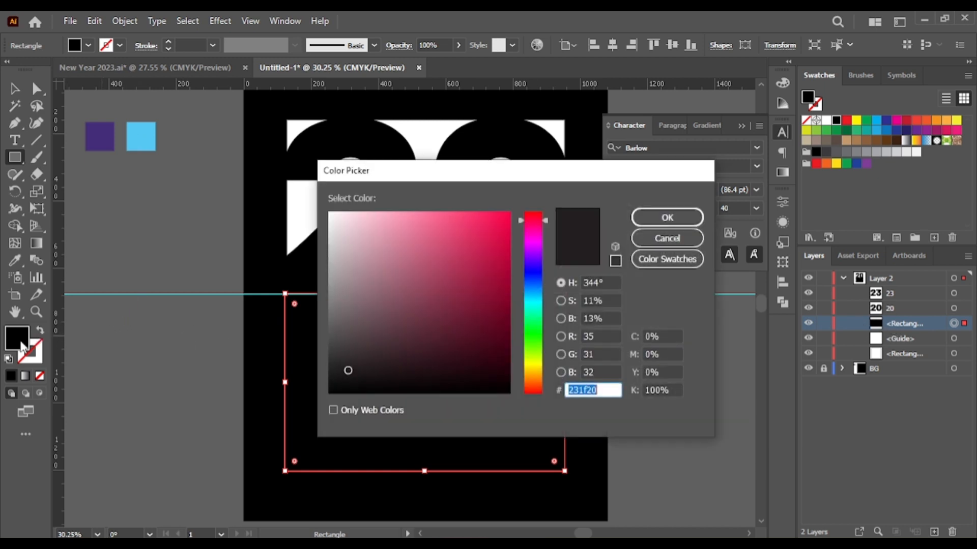
{"action": "left_click", "coordinate": [639, 238]}
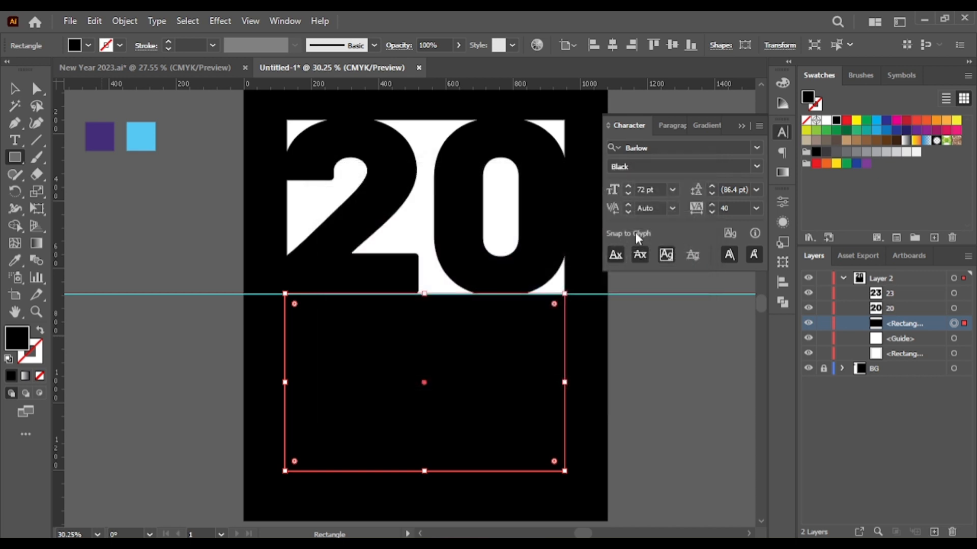
{"action": "left_click", "coordinate": [43, 245]}
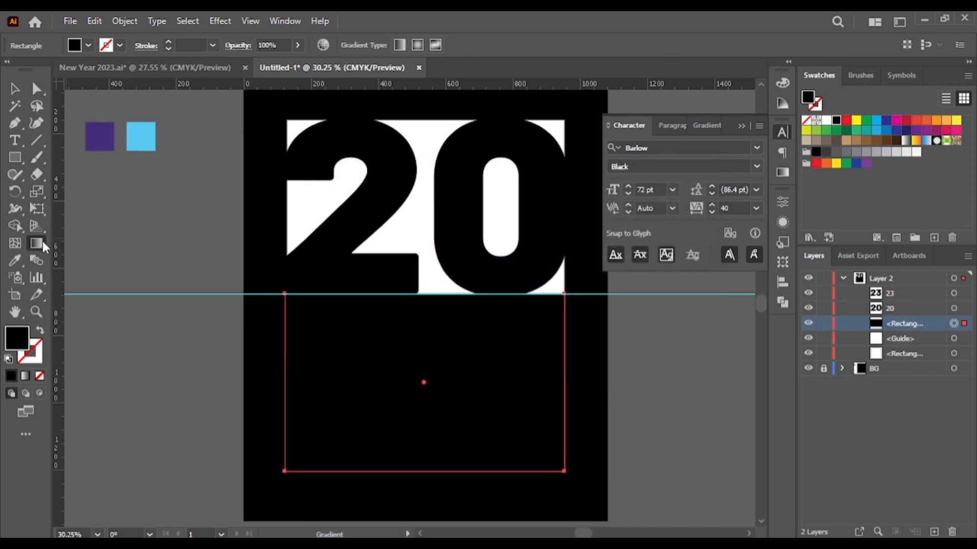
{"action": "left_click", "coordinate": [744, 126]}
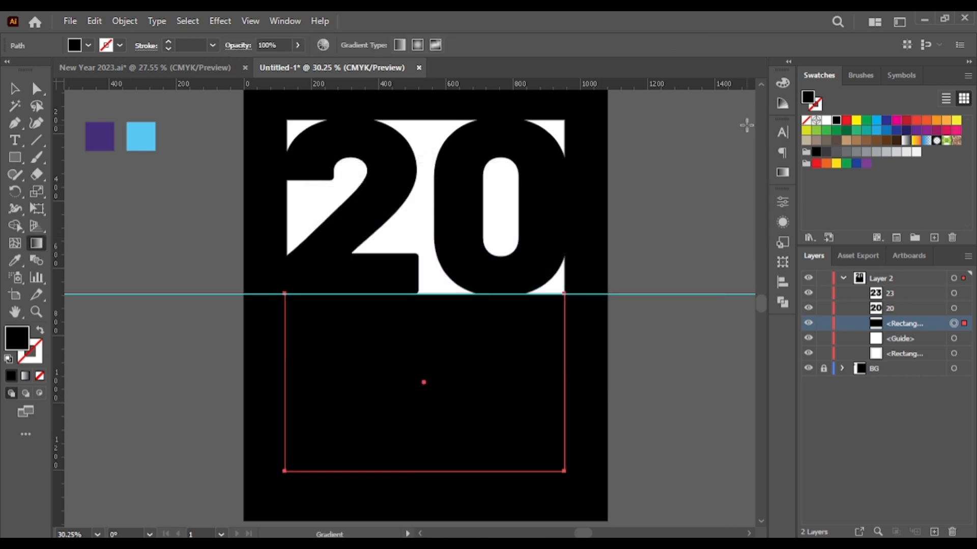
{"action": "left_click", "coordinate": [782, 172]}
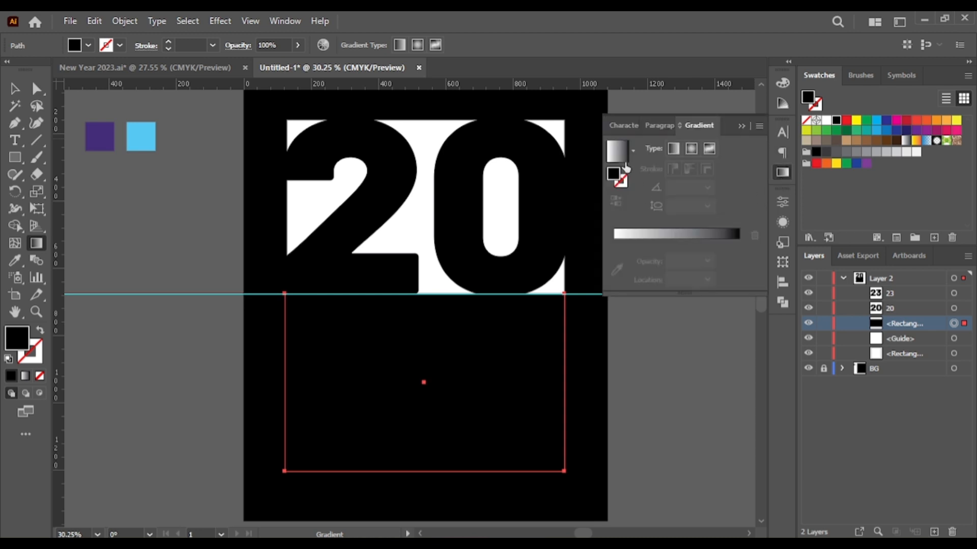
{"action": "left_click", "coordinate": [616, 150]}
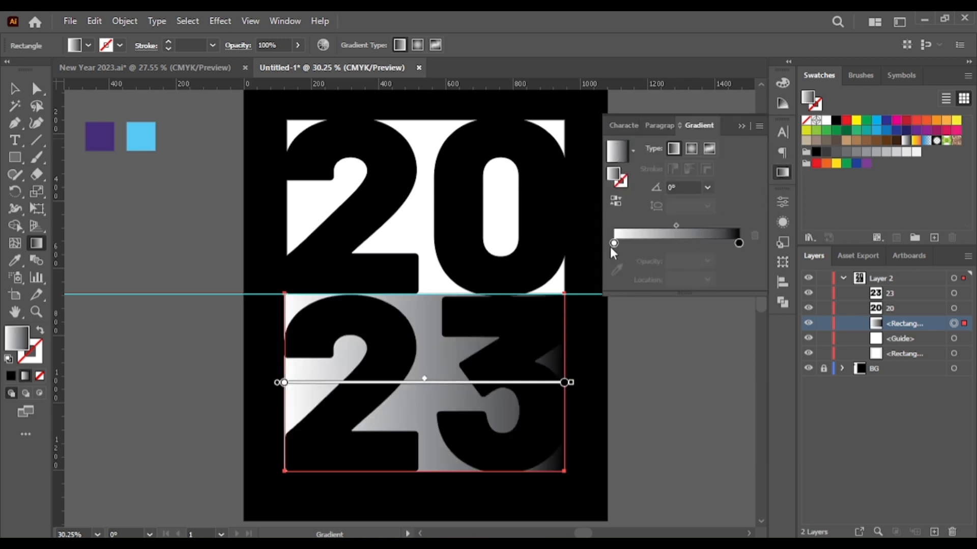
Recolour the white gradient stop of the lower rectangle with the purple sampled from the reference square beside the artboard
{"action": "double_click", "coordinate": [614, 243]}
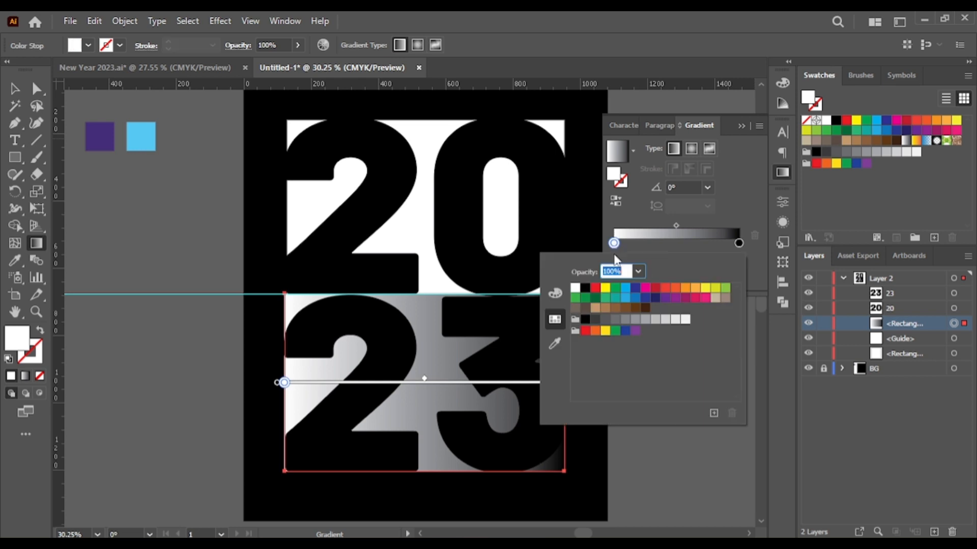
{"action": "left_click", "coordinate": [554, 344]}
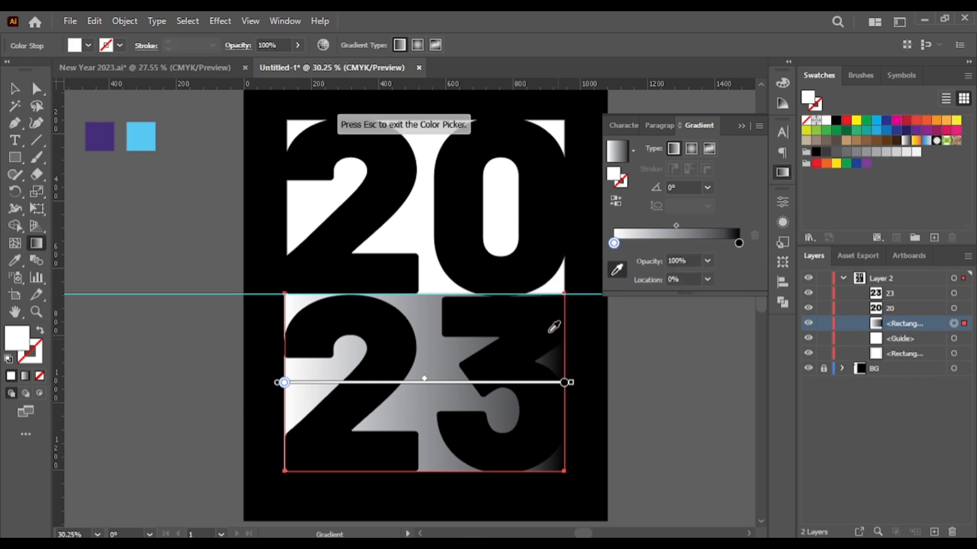
{"action": "left_click", "coordinate": [104, 125]}
{"action": "key", "text": "Escape"}
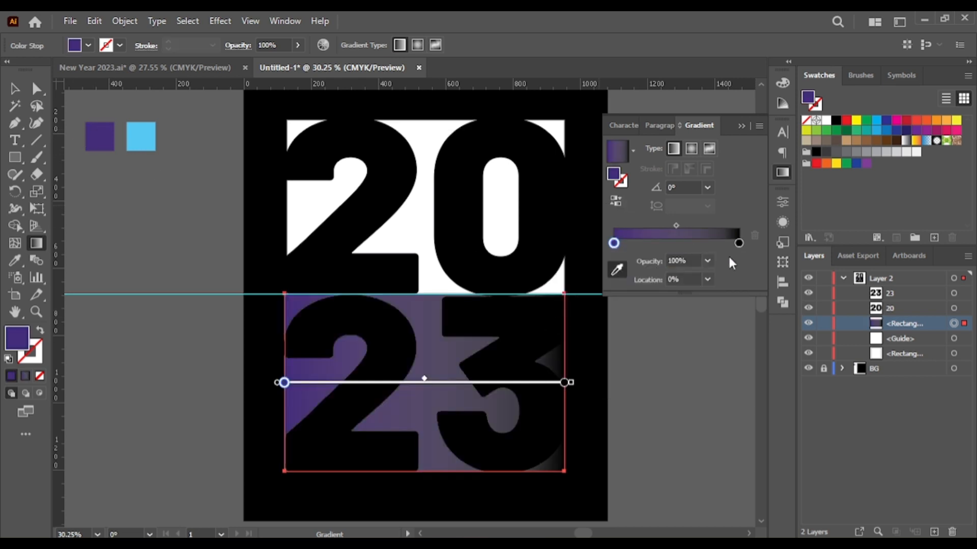
Recolour the black gradient stop of the lower rectangle with the light blue sampled from the other reference square
{"action": "left_click", "coordinate": [739, 243]}
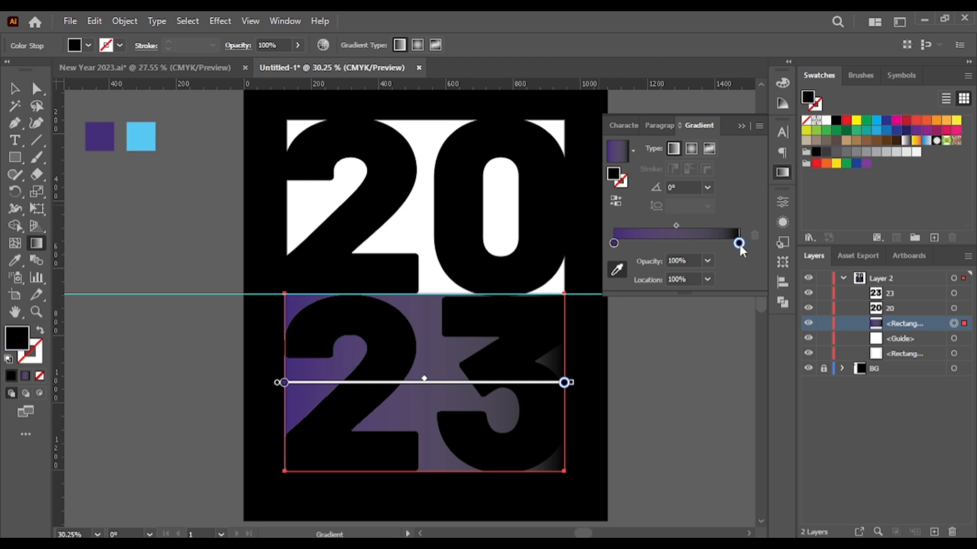
{"action": "double_click", "coordinate": [738, 243]}
{"action": "left_click", "coordinate": [558, 344]}
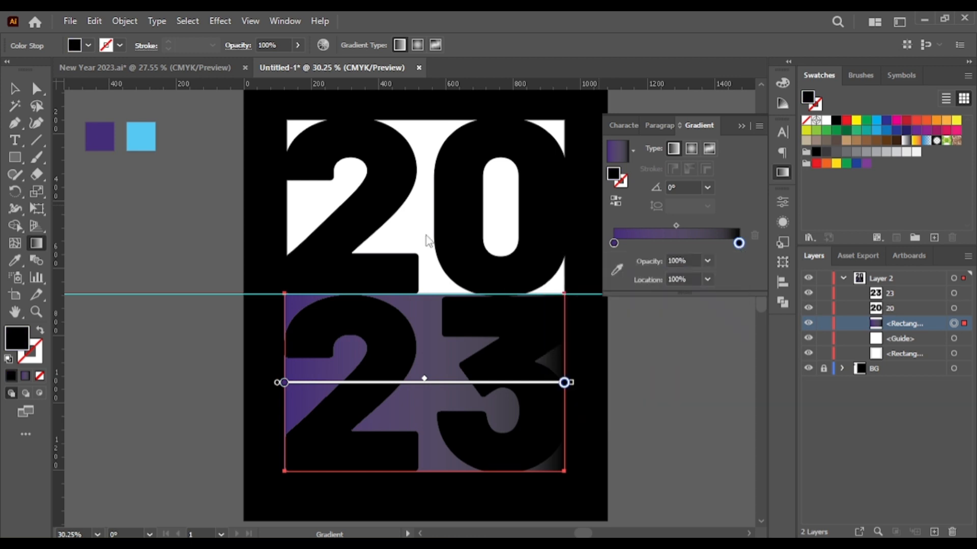
{"action": "left_click", "coordinate": [146, 131]}
{"action": "key", "text": "Escape"}
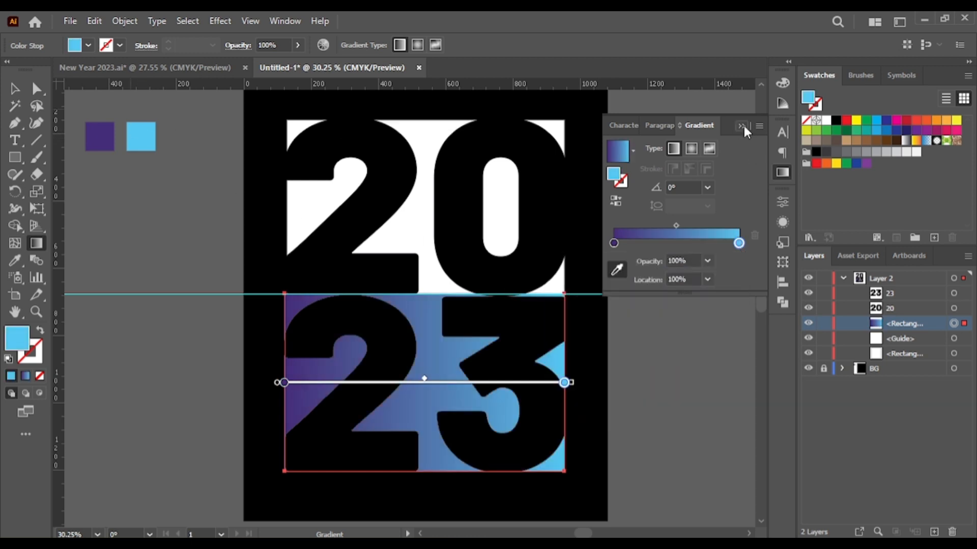
Try gradient angles of -60° and -30° on the lower rectangle
{"action": "left_click", "coordinate": [707, 188]}
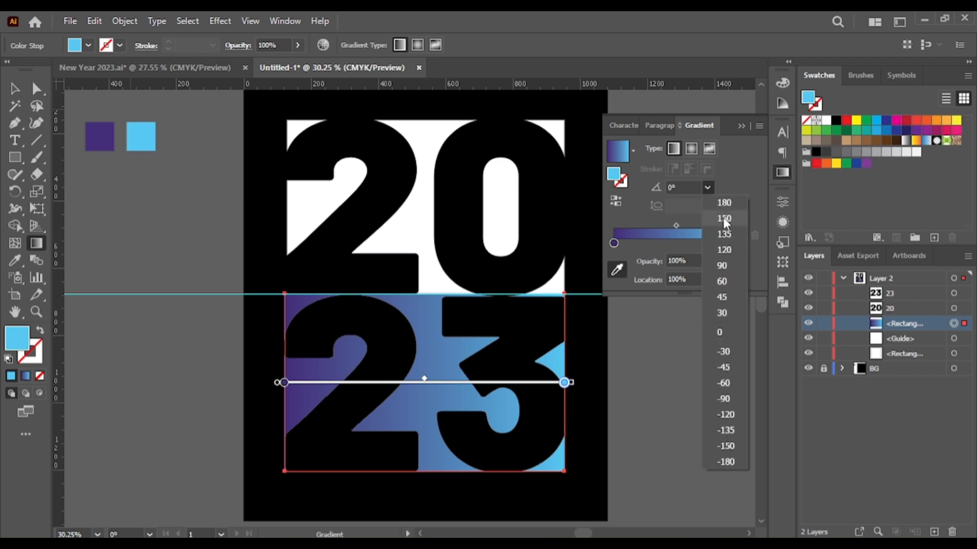
{"action": "left_click", "coordinate": [724, 383]}
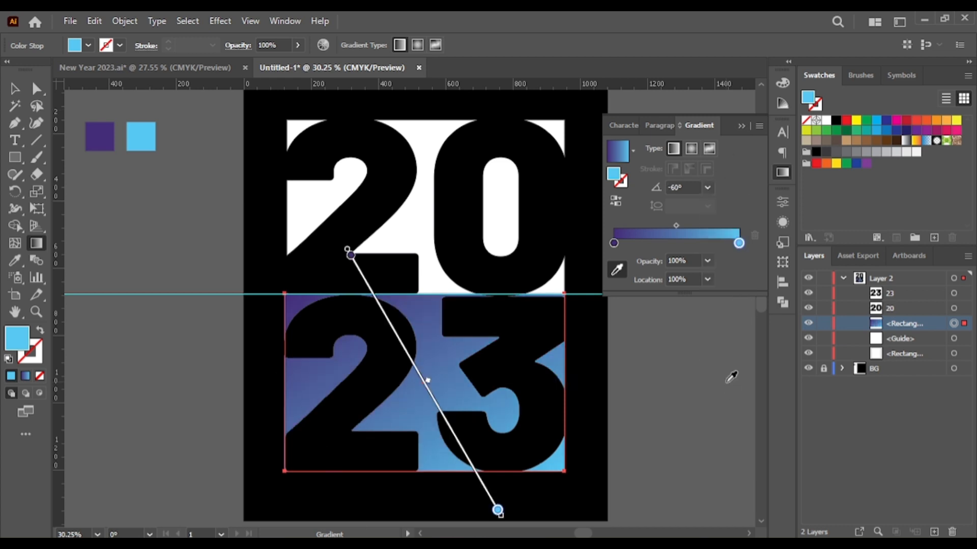
{"action": "left_click", "coordinate": [707, 187]}
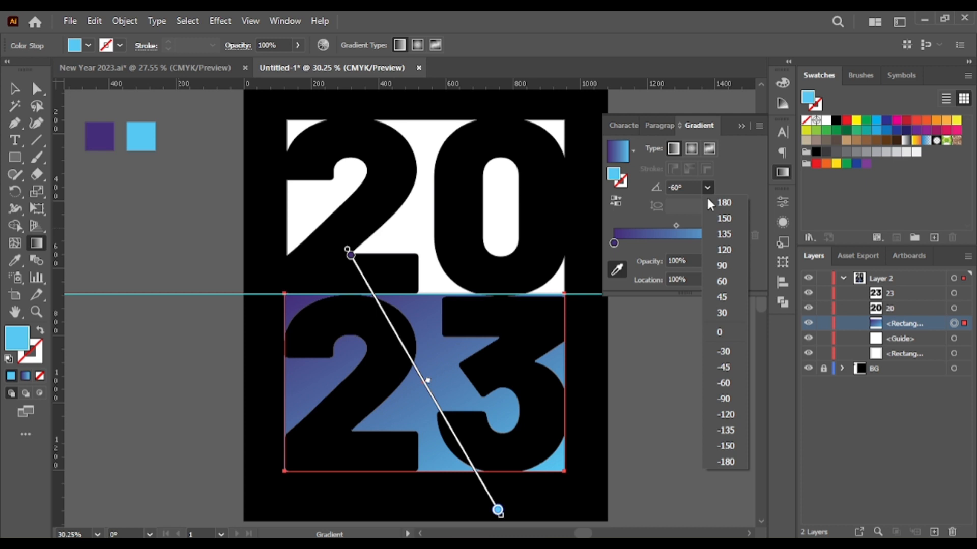
{"action": "left_click", "coordinate": [738, 352]}
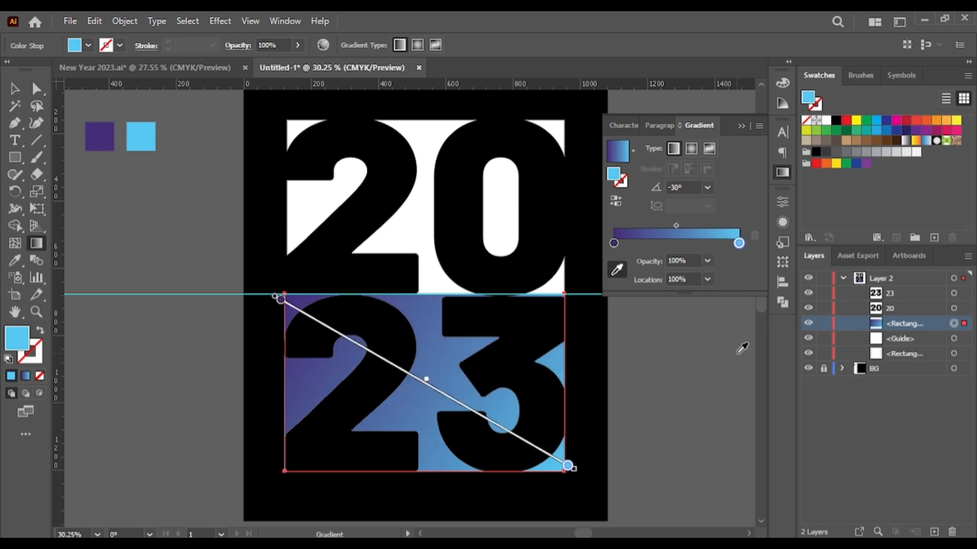
Set the lower rectangle's purple-to-blue gradient angle to 30° and deselect the rectangle
{"action": "left_click", "coordinate": [677, 188]}
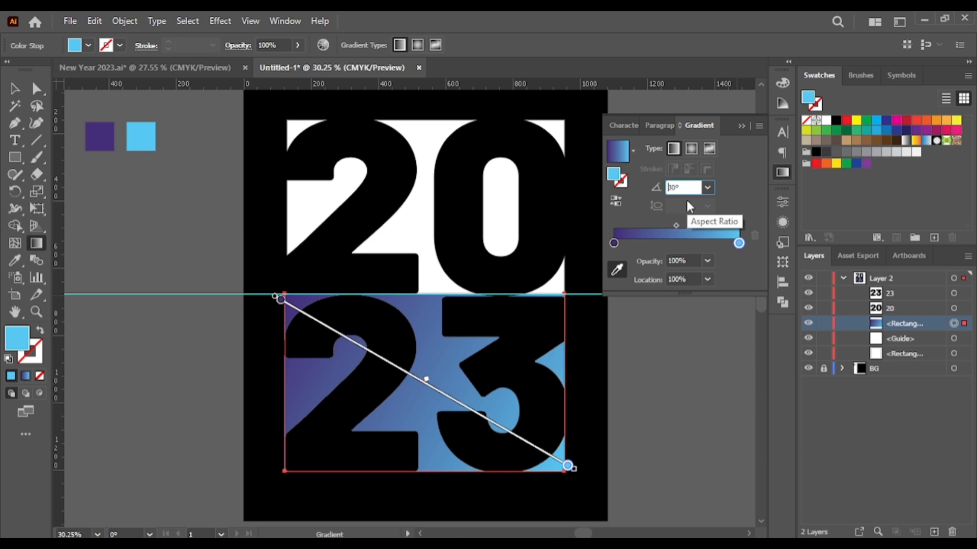
{"action": "key", "text": "Return"}
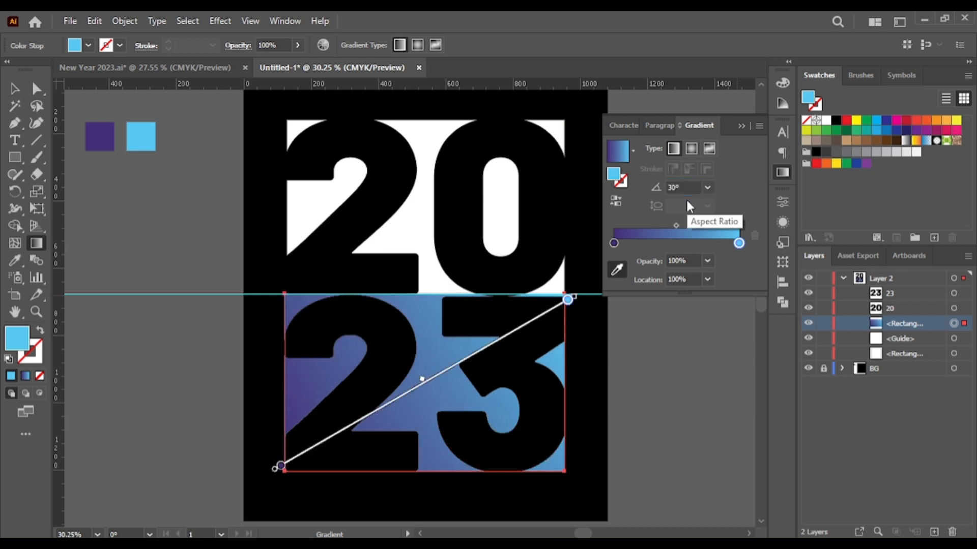
{"action": "left_click", "coordinate": [742, 127]}
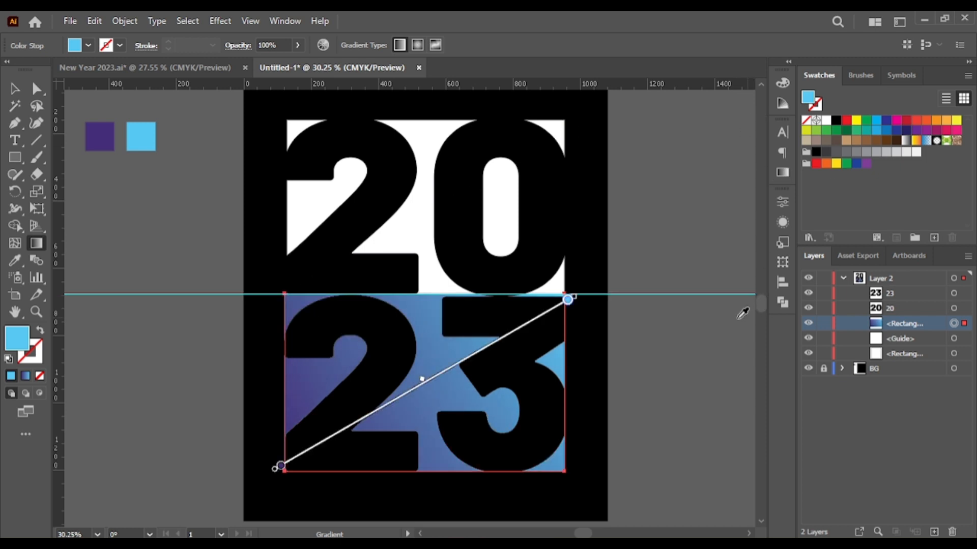
{"action": "left_click", "coordinate": [15, 89]}
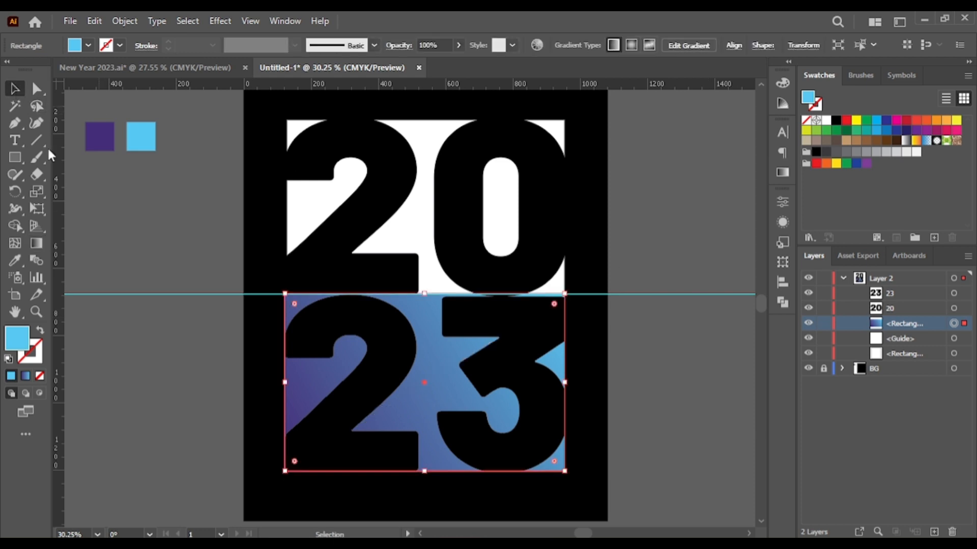
{"action": "left_click", "coordinate": [119, 231]}
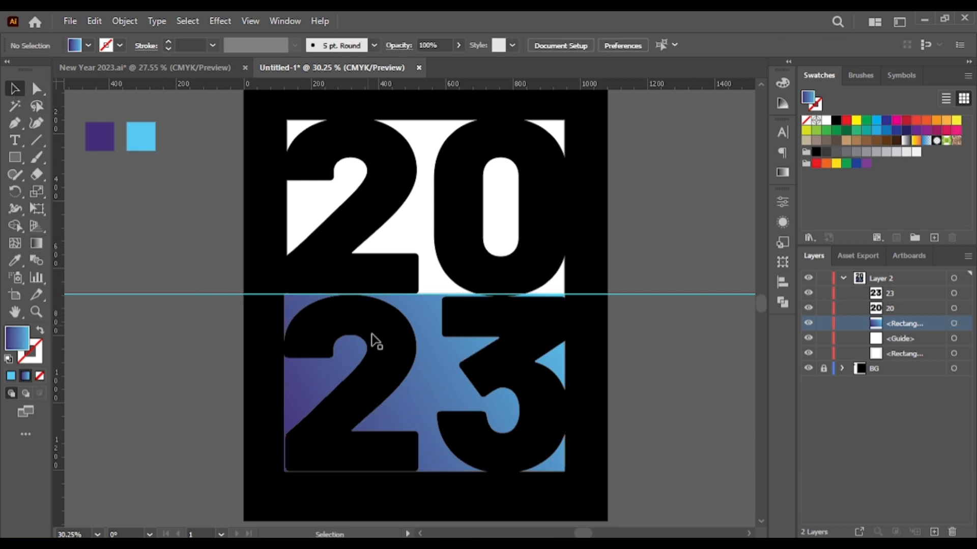
Nudge the "23" text up to the guide and centre it horizontally on the artboard
{"action": "left_click", "coordinate": [331, 442]}
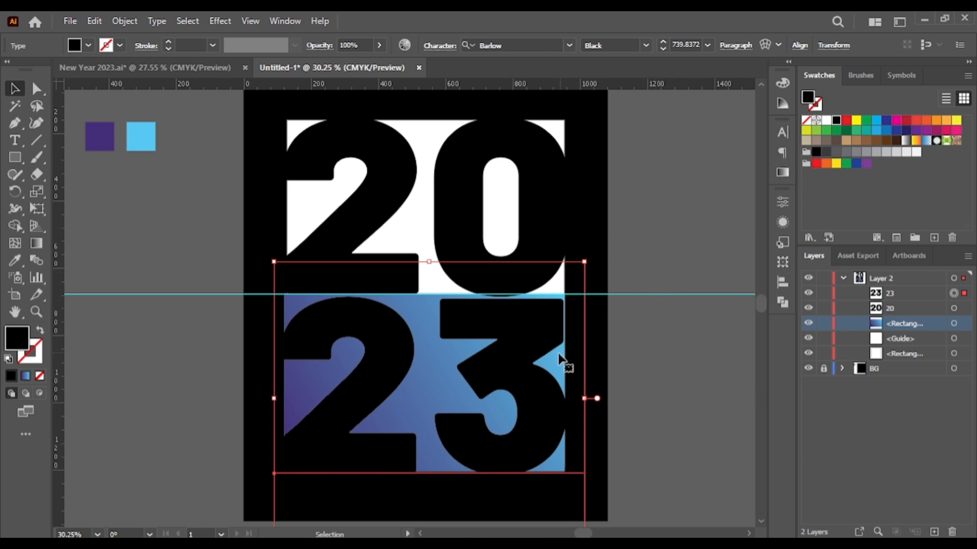
{"action": "left_click_drag", "start_coordinate": [530, 346], "coordinate": [528, 344]}
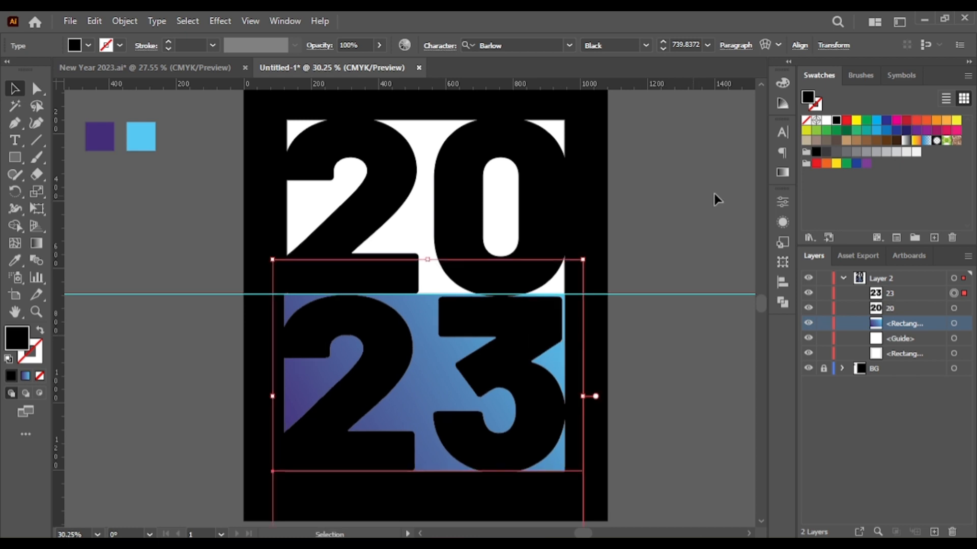
{"action": "left_click", "coordinate": [782, 281]}
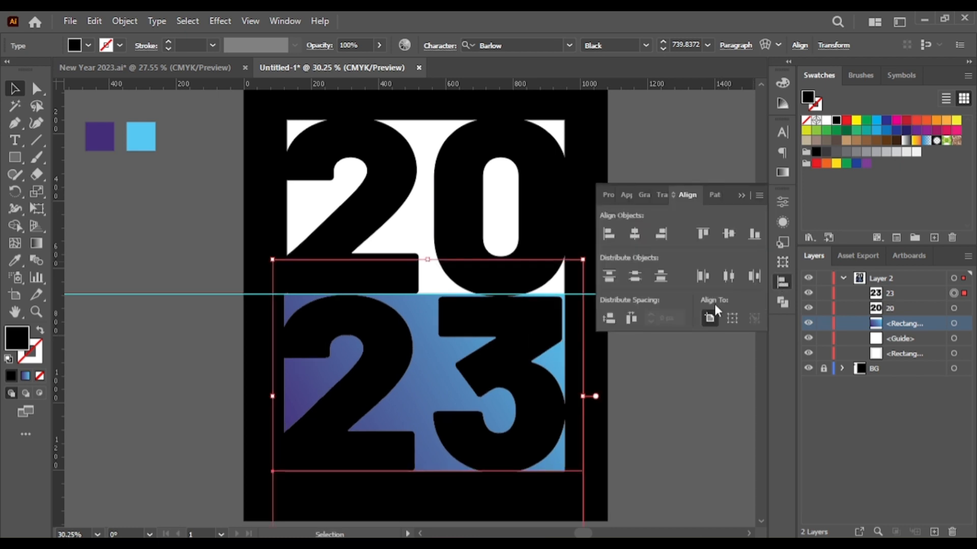
{"action": "left_click", "coordinate": [634, 240]}
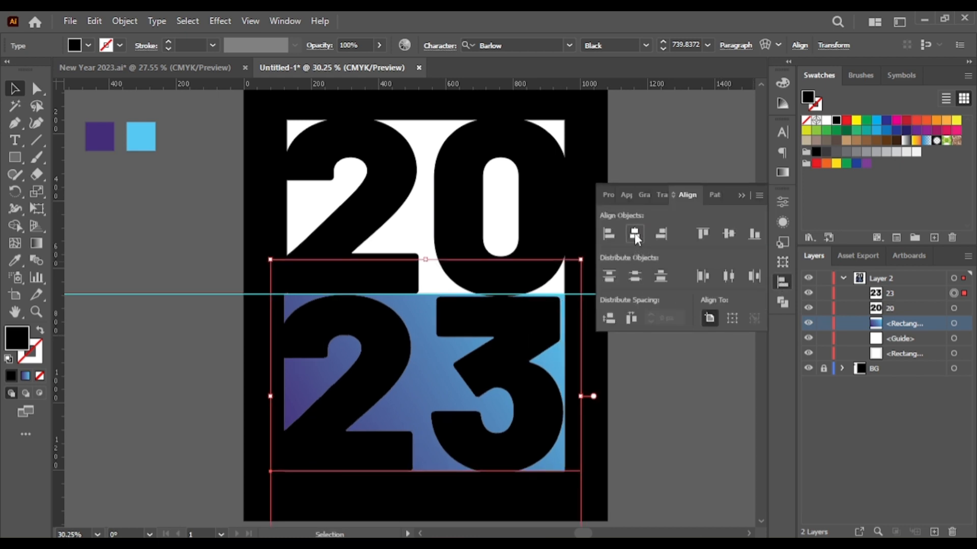
{"action": "left_click", "coordinate": [741, 196]}
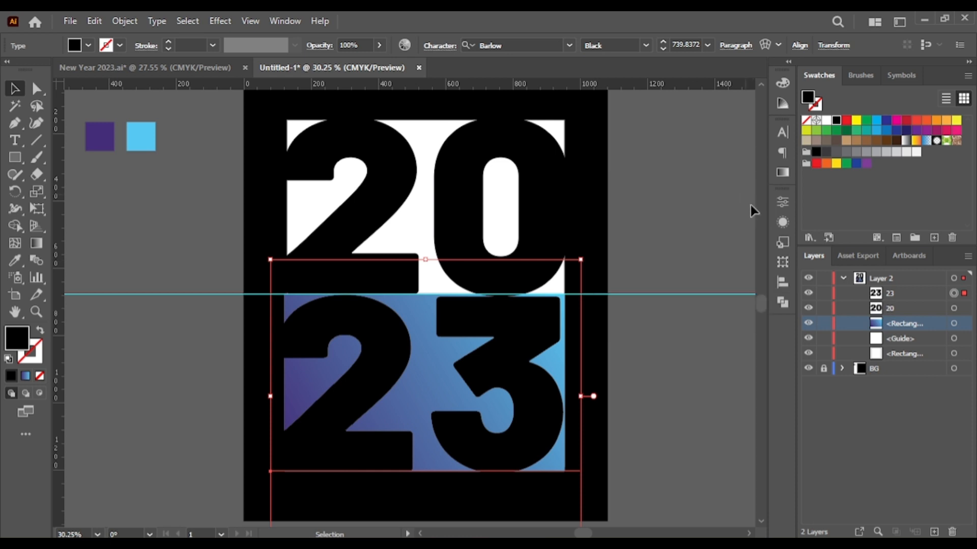
Increase the tracking of the "23" text to 60
{"action": "left_click", "coordinate": [781, 203]}
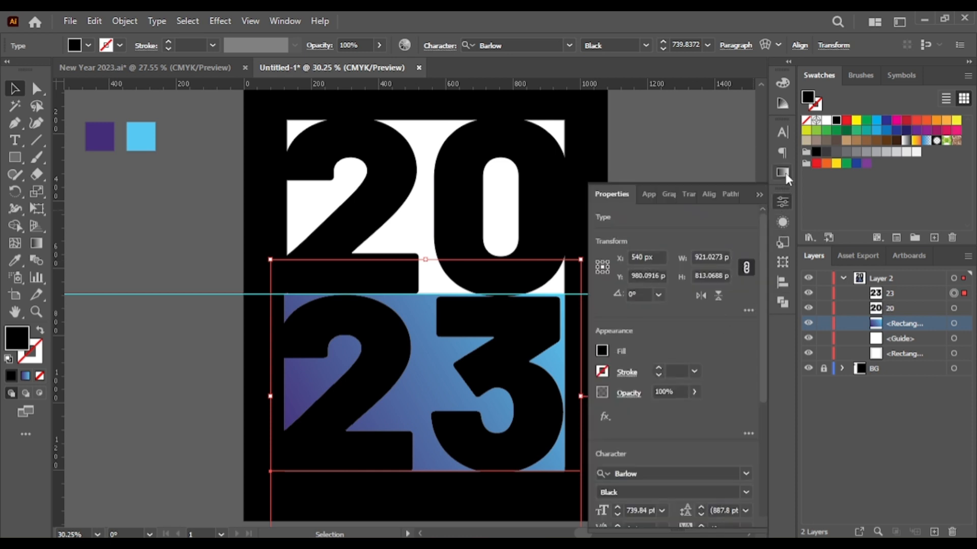
{"action": "key", "text": "t"}
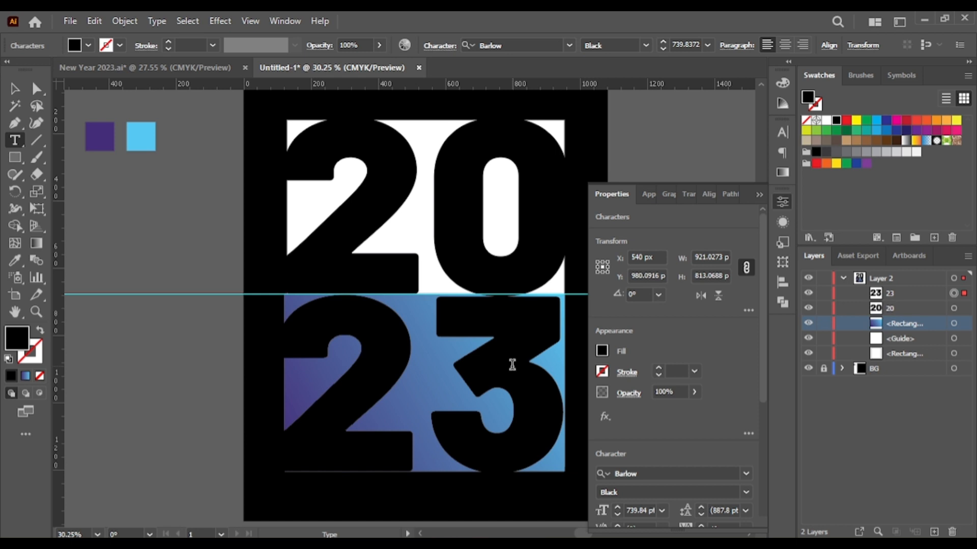
{"action": "double_click", "coordinate": [512, 364]}
{"action": "key", "text": "ctrl+t"}
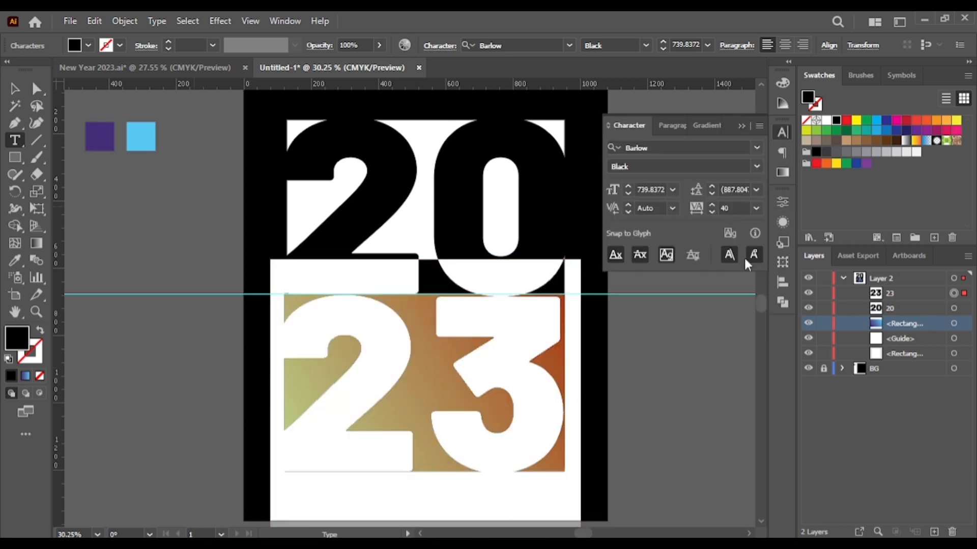
{"action": "left_click", "coordinate": [711, 206]}
{"action": "left_click", "coordinate": [711, 206]}
{"action": "left_click", "coordinate": [711, 206]}
{"action": "left_click", "coordinate": [711, 206]}
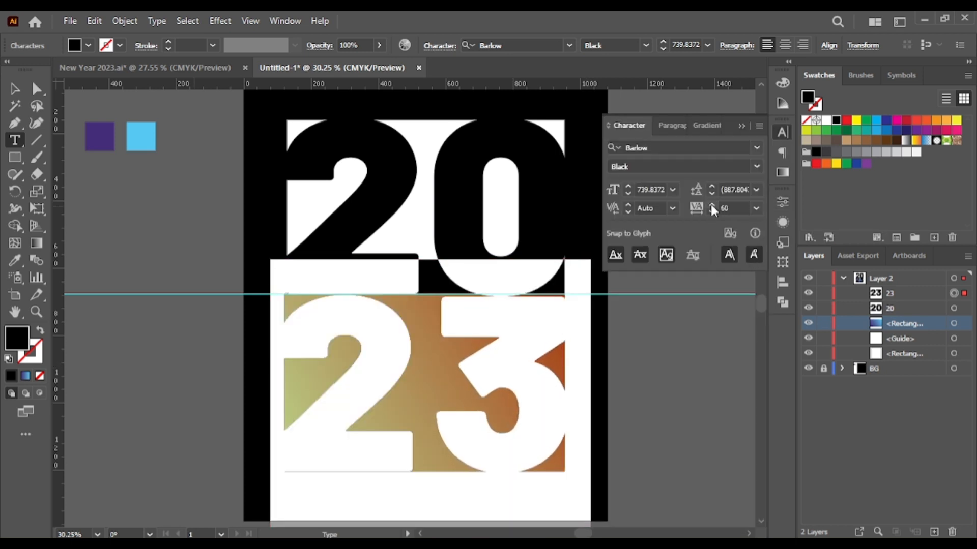
{"action": "left_click", "coordinate": [711, 206]}
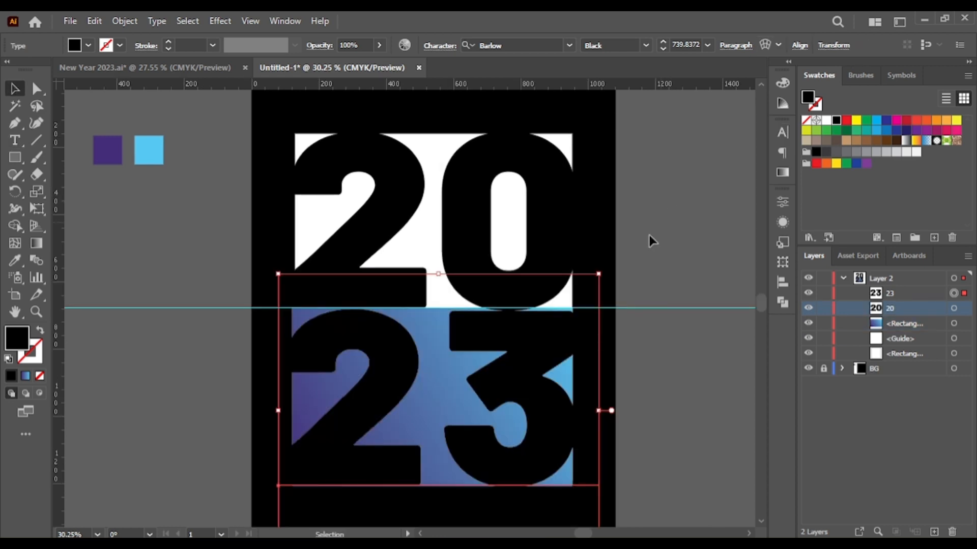
Stretch the "23" text slightly upward to meet the "20" and hide the guide
{"action": "left_click_drag", "start_coordinate": [600, 274], "coordinate": [599, 269]}
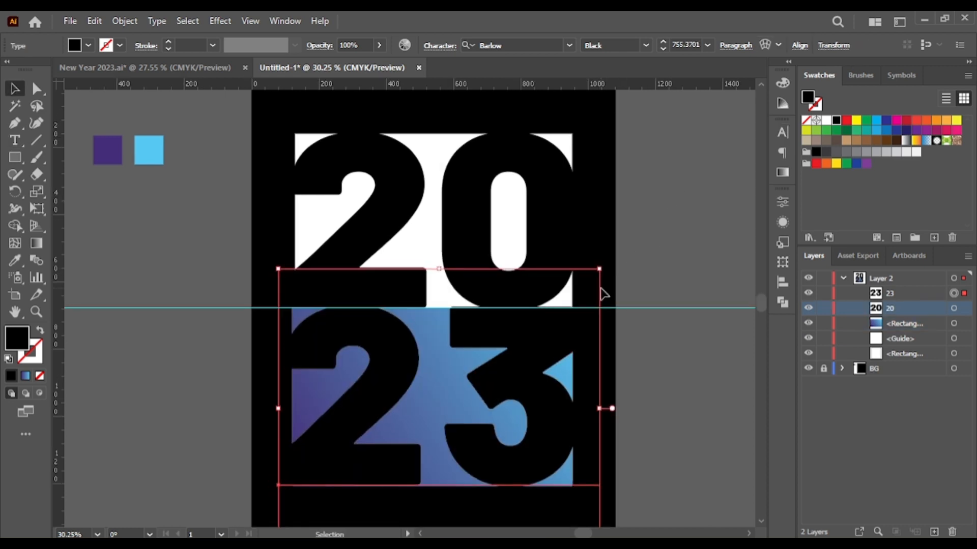
{"action": "left_click", "coordinate": [708, 225]}
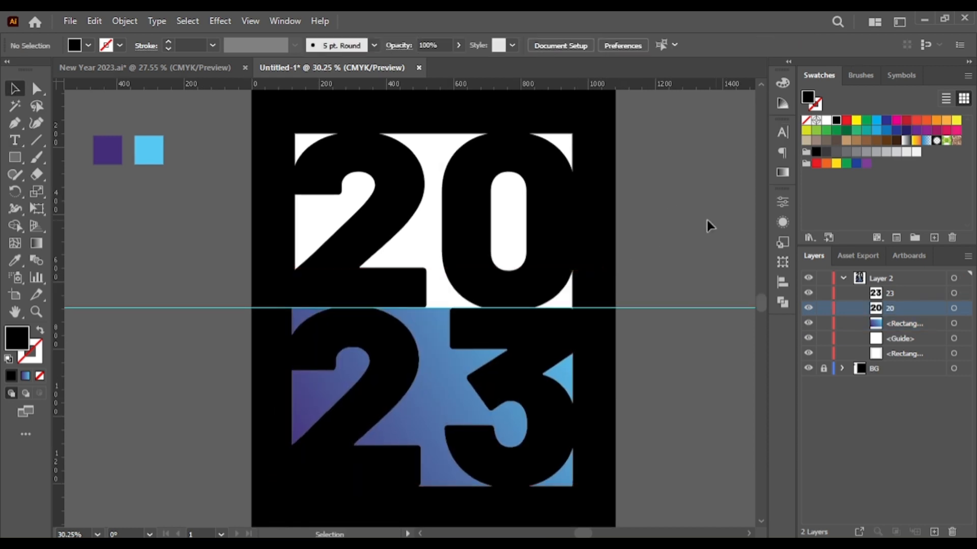
{"action": "left_click", "coordinate": [808, 339]}
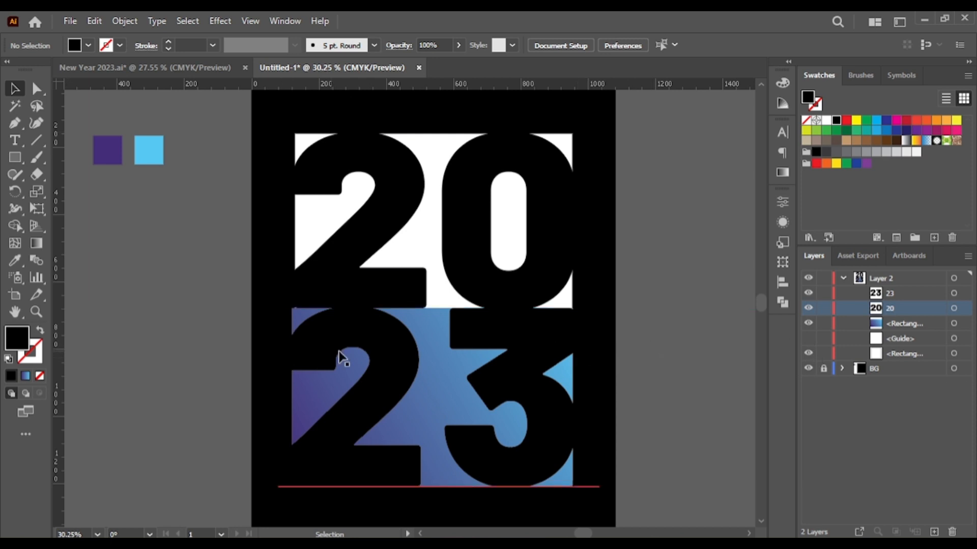
Convert the "20" text to outlines
{"action": "left_click", "coordinate": [383, 243]}
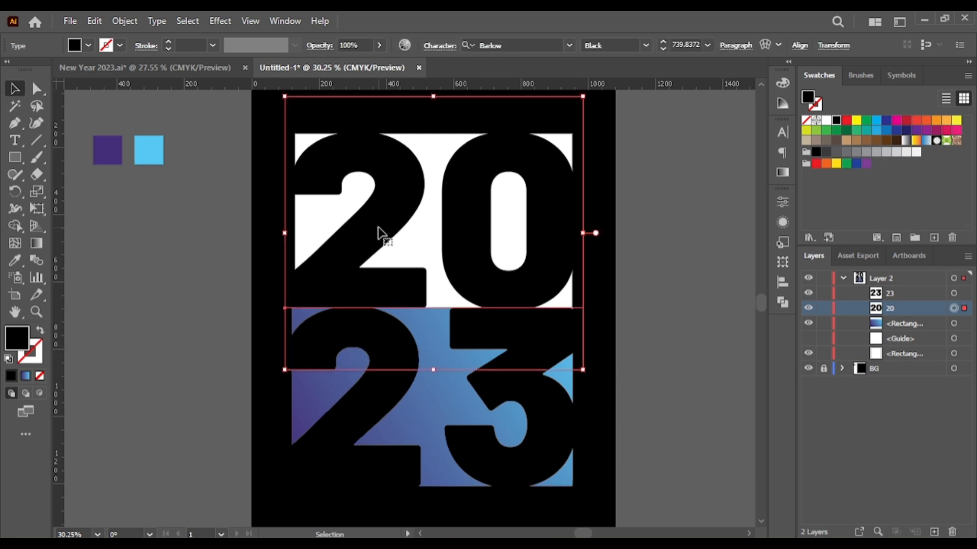
{"action": "right_click", "coordinate": [379, 233]}
{"action": "left_click", "coordinate": [461, 341]}
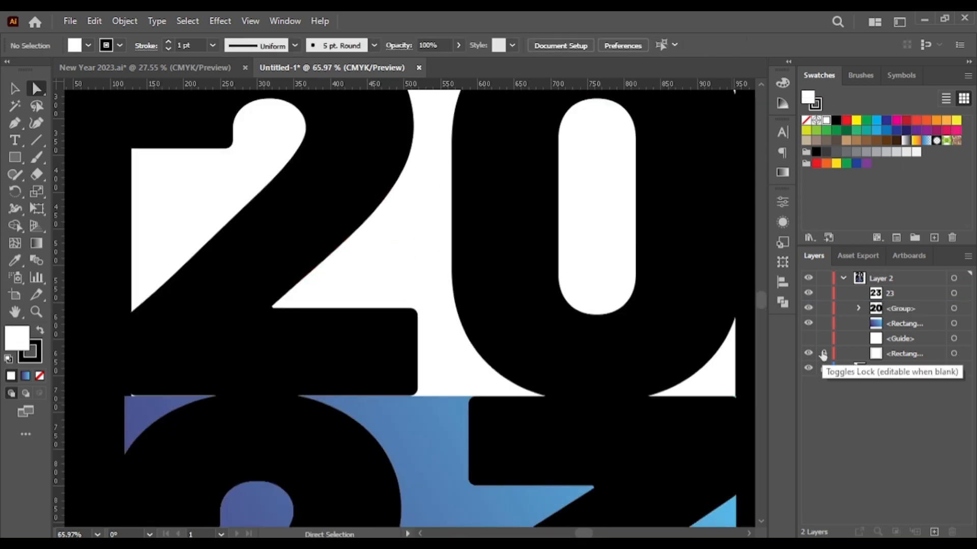
Hide the gradient rectangle and the "23" text in Layer 2, keeping the outlined "20" group visible
{"action": "left_click_drag", "start_coordinate": [809, 322], "coordinate": [808, 309]}
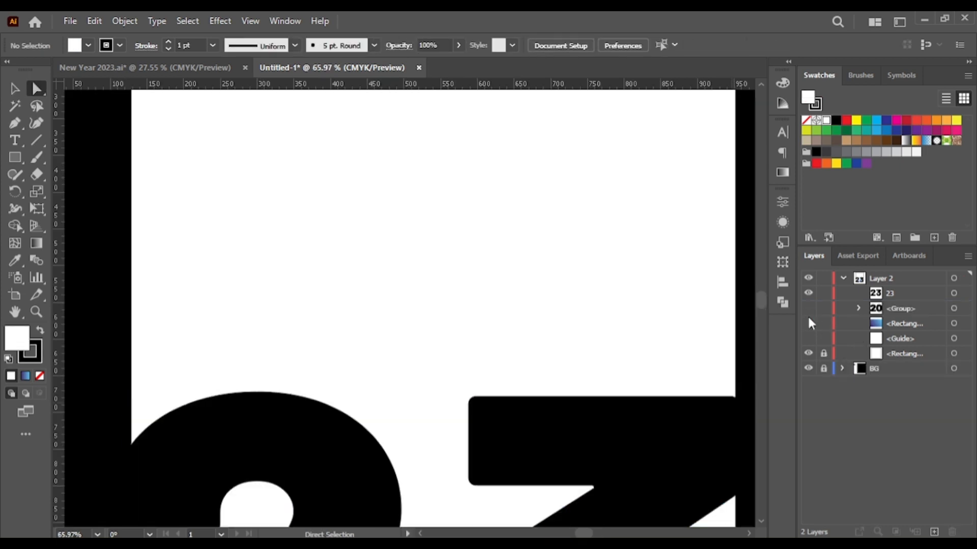
{"action": "left_click", "coordinate": [808, 307]}
{"action": "left_click", "coordinate": [808, 293]}
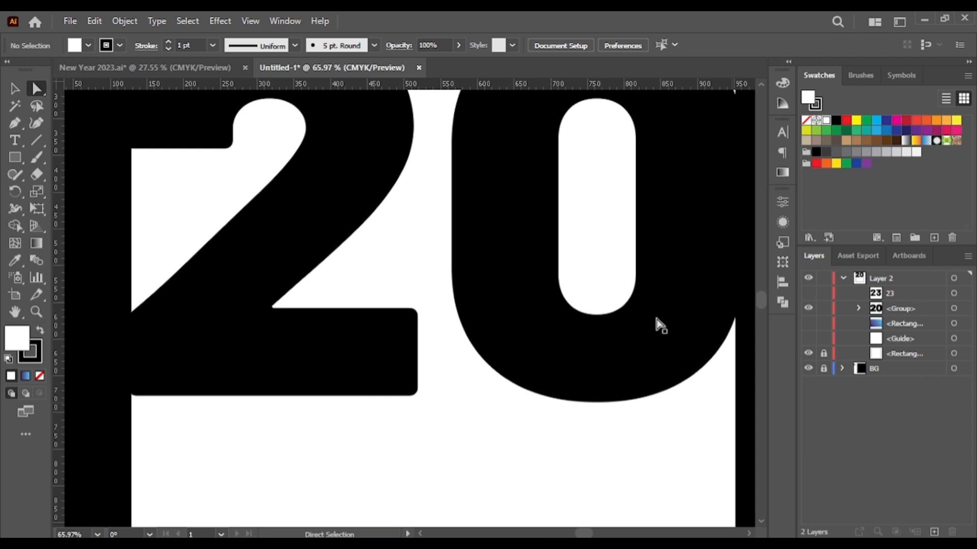
Extend the foot of the upper "2" by moving its end anchor points until it merges into the "0"
{"action": "left_click", "coordinate": [397, 358]}
{"action": "left_click_drag", "start_coordinate": [447, 432], "coordinate": [583, 384]}
{"action": "left_click_drag", "start_coordinate": [388, 275], "coordinate": [491, 312]}
{"action": "scroll", "coordinate": [424, 403], "scroll_direction": "down", "scroll_amount": 1}
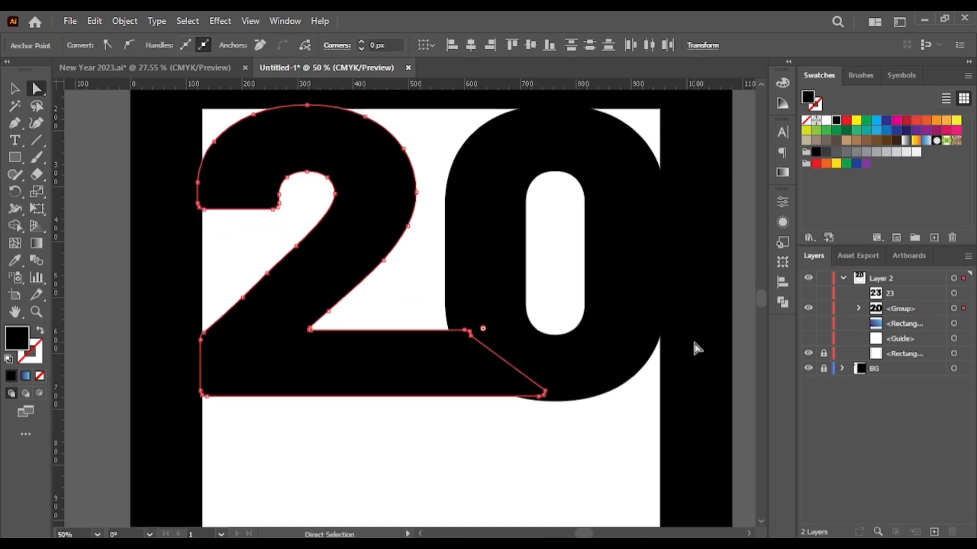
{"action": "left_click", "coordinate": [694, 342]}
Show the "23" text in Layer 2 again
{"action": "scroll", "coordinate": [671, 387], "scroll_direction": "down", "scroll_amount": 5}
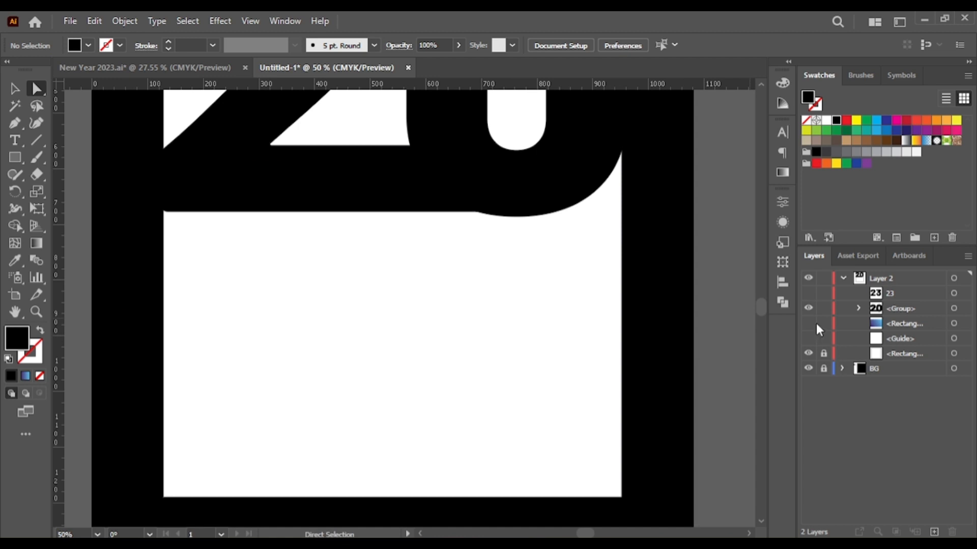
{"action": "left_click", "coordinate": [808, 293]}
{"action": "scroll", "coordinate": [713, 371], "scroll_direction": "down", "scroll_amount": 3}
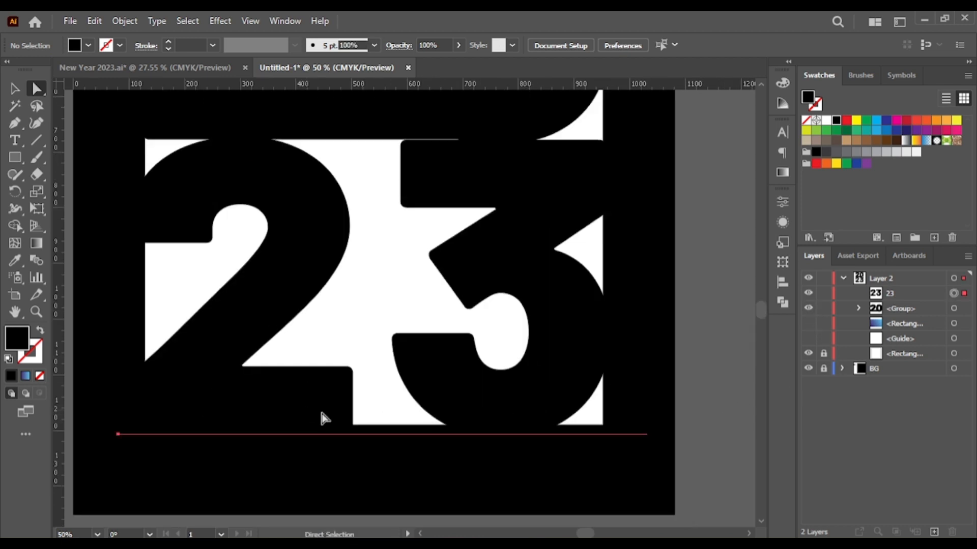
{"action": "left_click", "coordinate": [320, 414]}
{"action": "key", "text": "v"}
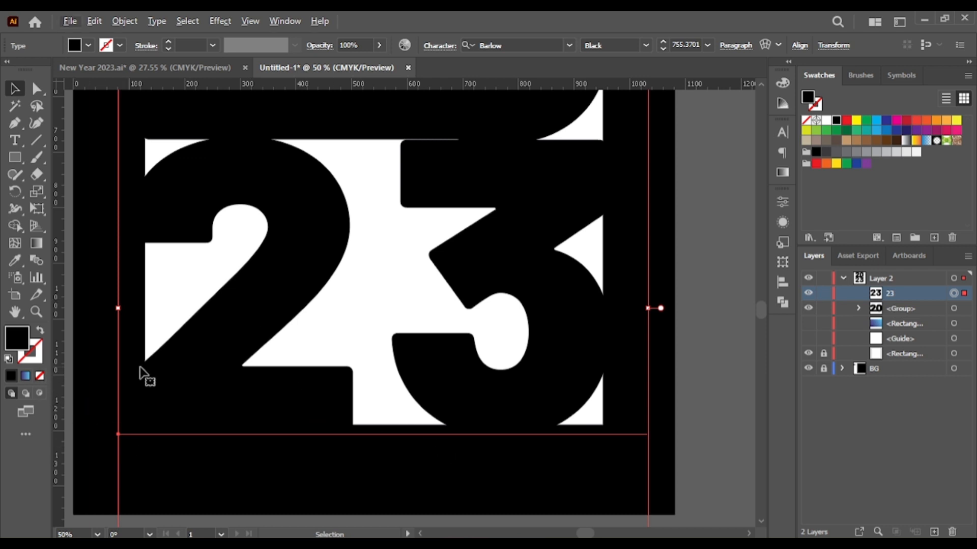
{"action": "right_click", "coordinate": [226, 379]}
{"action": "left_click", "coordinate": [331, 178]}
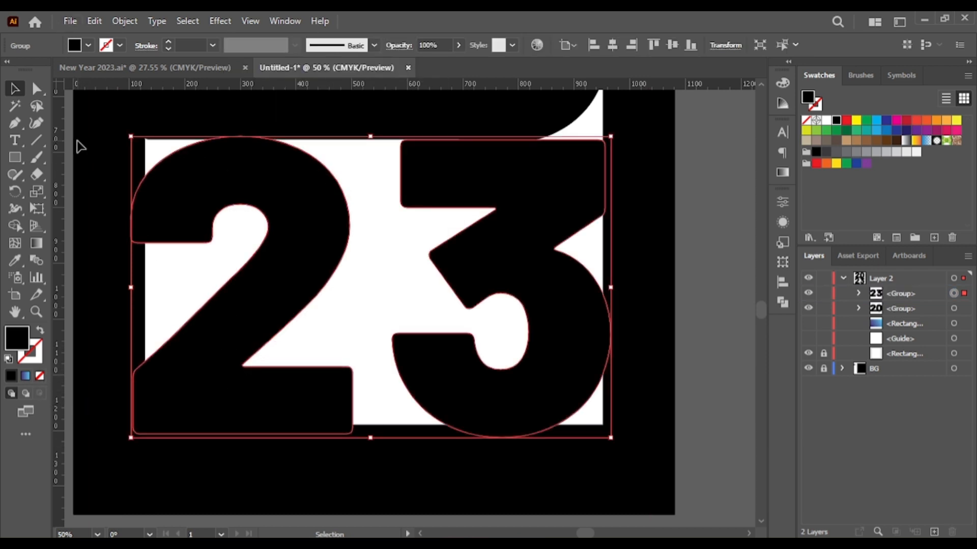
{"action": "key", "text": "ctrl+z"}
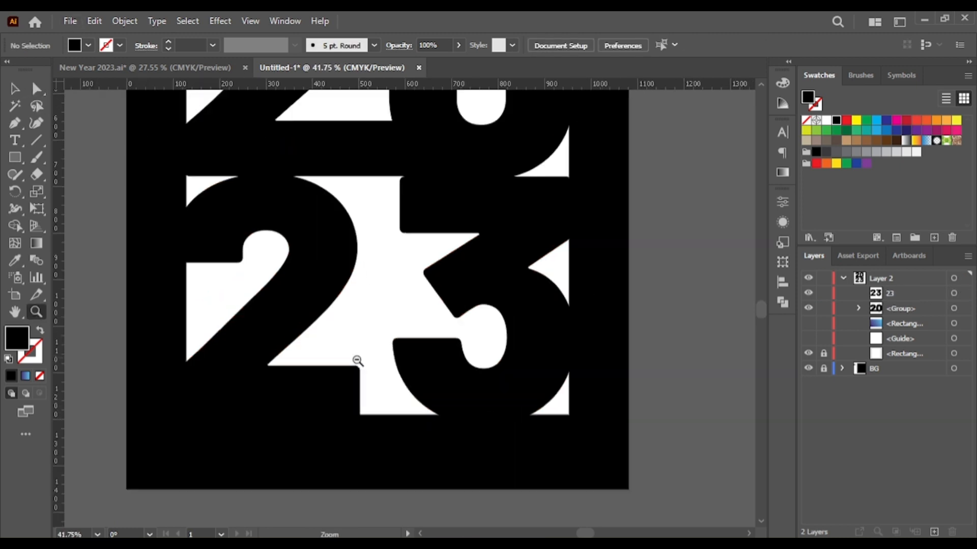
Scale the "23" text down to about 742 pt and nudge it up against the "20"
{"action": "scroll", "coordinate": [358, 362], "scroll_direction": "down", "scroll_amount": 2}
{"action": "mouse_move", "coordinate": [590, 142]}
{"action": "left_mouse_down"}
{"action": "mouse_move", "coordinate": [580, 157]}
{"action": "mouse_move", "coordinate": [583, 148]}
{"action": "left_mouse_up"}
{"action": "key", "text": "Up"}
{"action": "key", "text": "Up"}
{"action": "key", "text": "Up"}
{"action": "key", "text": "Up"}
{"action": "key", "text": "Up"}
{"action": "key", "text": "Up"}
{"action": "key", "text": "Up"}
{"action": "key", "text": "Up"}
{"action": "key", "text": "Up"}
{"action": "key", "text": "Up"}
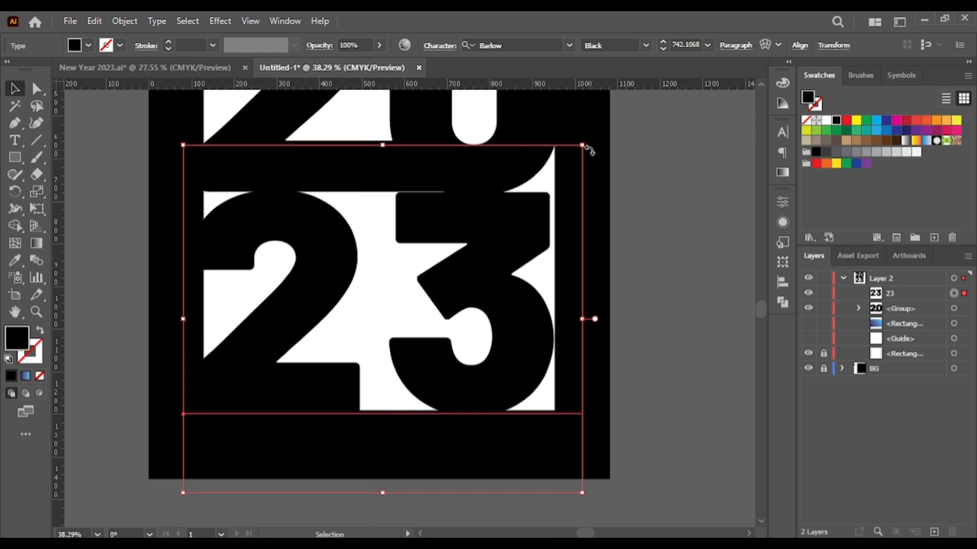
Nudge the "23" text to the right until the 3 overlaps the right edge of the white panel
{"action": "key", "text": "Right"}
{"action": "key", "text": "Right"}
{"action": "key", "text": "Right"}
{"action": "key", "text": "Right"}
{"action": "key", "text": "Right"}
{"action": "key", "text": "Right"}
{"action": "key", "text": "Right"}
{"action": "key", "text": "Right"}
{"action": "key", "text": "Right"}
{"action": "key", "text": "Right"}
{"action": "key", "text": "Right"}
{"action": "key", "text": "Right"}
{"action": "key", "text": "Right"}
{"action": "key", "text": "Right"}
{"action": "key", "text": "Right"}
{"action": "key", "text": "Right"}
{"action": "key", "text": "Right"}
{"action": "key", "text": "Right"}
{"action": "key", "text": "Right"}
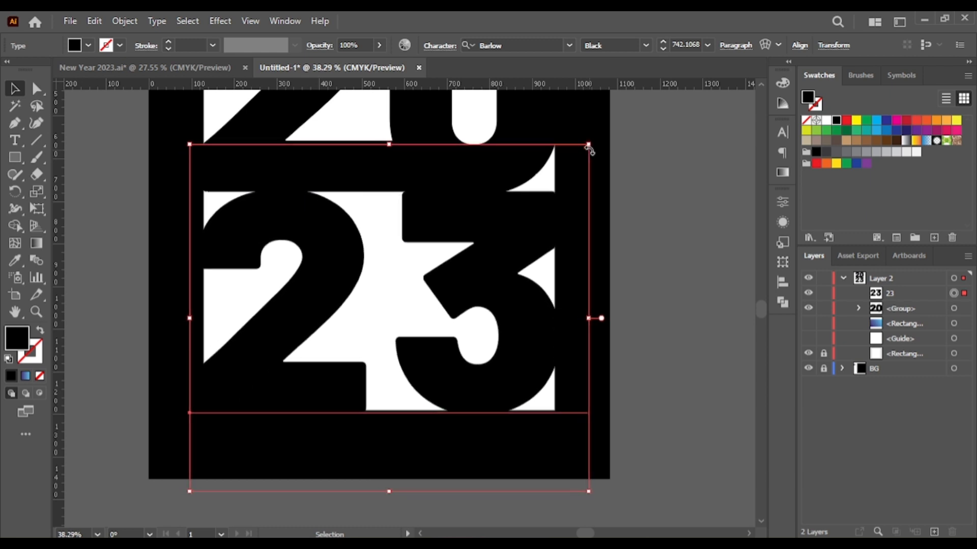
{"action": "left_click", "coordinate": [722, 228]}
Convert the "23" text to outlines
{"action": "left_click", "coordinate": [472, 336]}
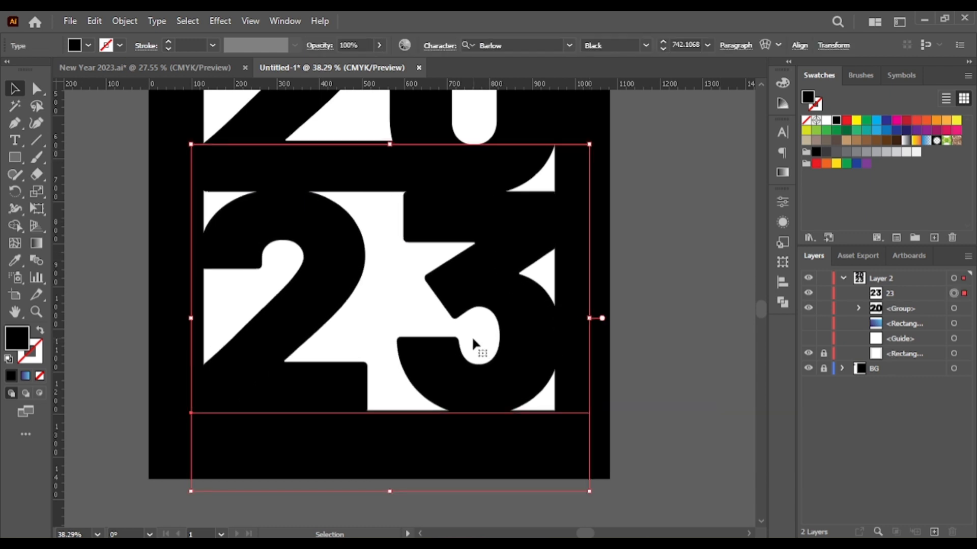
{"action": "right_click", "coordinate": [457, 331]}
{"action": "left_click", "coordinate": [558, 341]}
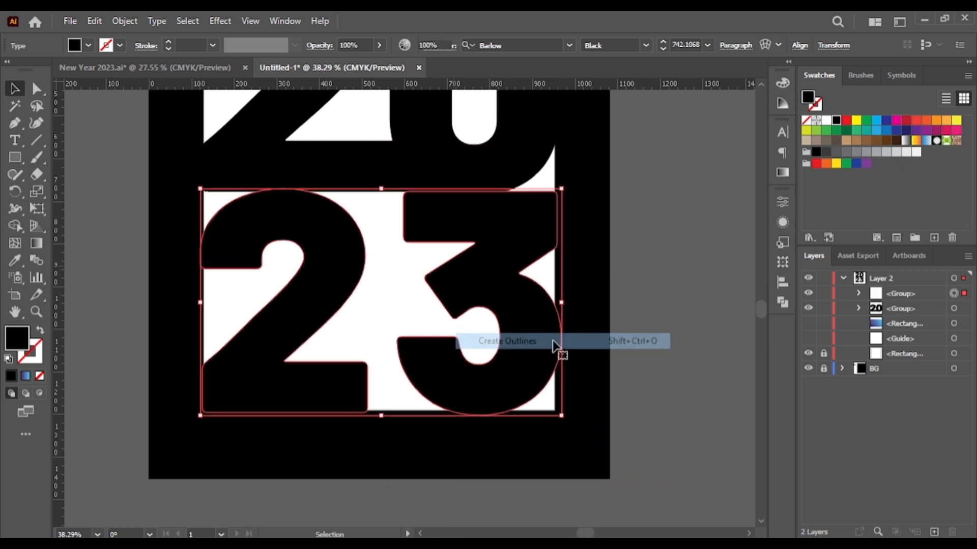
Extend the foot of the lower "2" by moving its end anchor points to the right until it merges into the "3"
{"action": "left_click", "coordinate": [36, 89]}
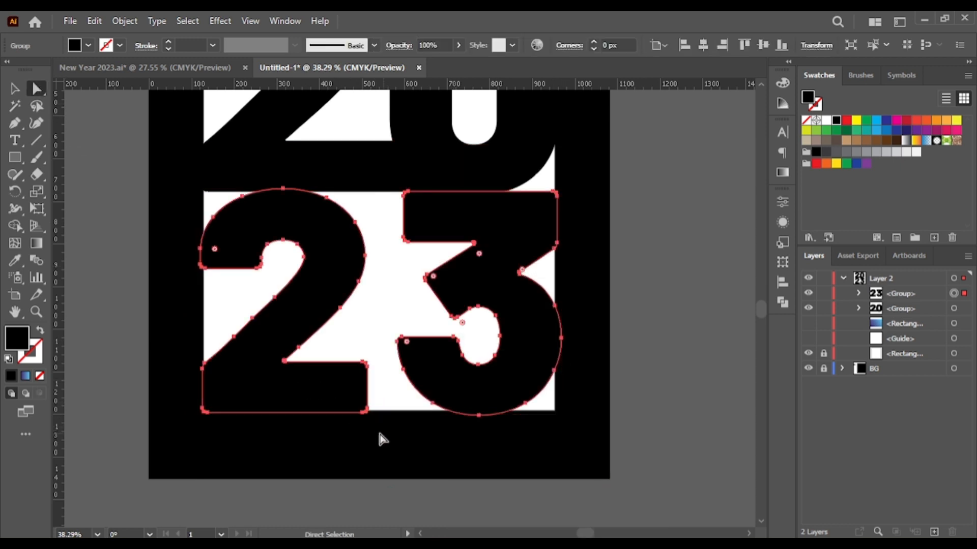
{"action": "left_click", "coordinate": [39, 309]}
{"action": "left_click_drag", "start_coordinate": [225, 420], "coordinate": [333, 433]}
{"action": "key", "text": "space"}
{"action": "left_click_drag", "start_coordinate": [445, 325], "coordinate": [333, 374]}
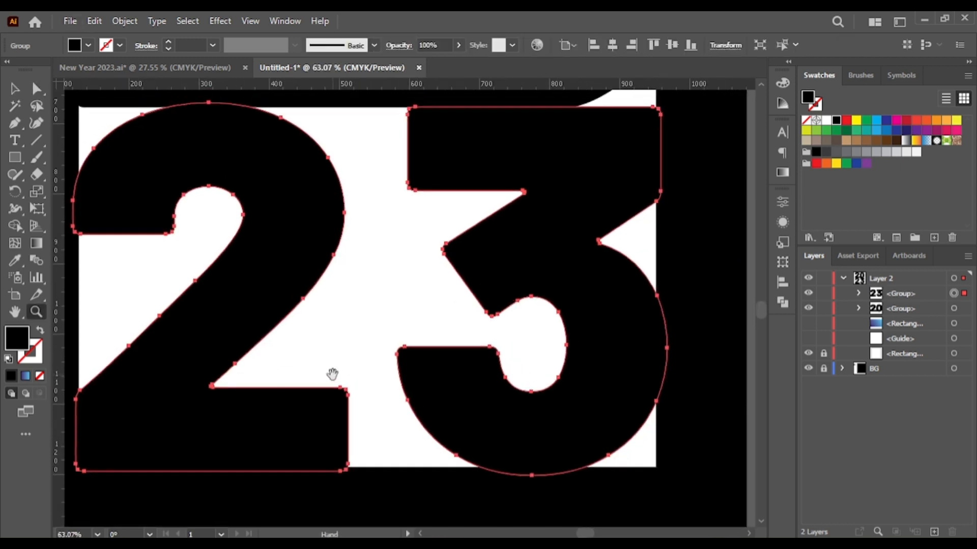
{"action": "left_click", "coordinate": [263, 452]}
{"action": "left_click_drag", "start_coordinate": [518, 390], "coordinate": [485, 391]}
{"action": "key", "text": "space"}
{"action": "left_click_drag", "start_coordinate": [506, 278], "coordinate": [461, 379]}
{"action": "left_click", "coordinate": [37, 89]}
{"action": "left_click_drag", "start_coordinate": [432, 421], "coordinate": [592, 432]}
{"action": "left_click", "coordinate": [449, 363]}
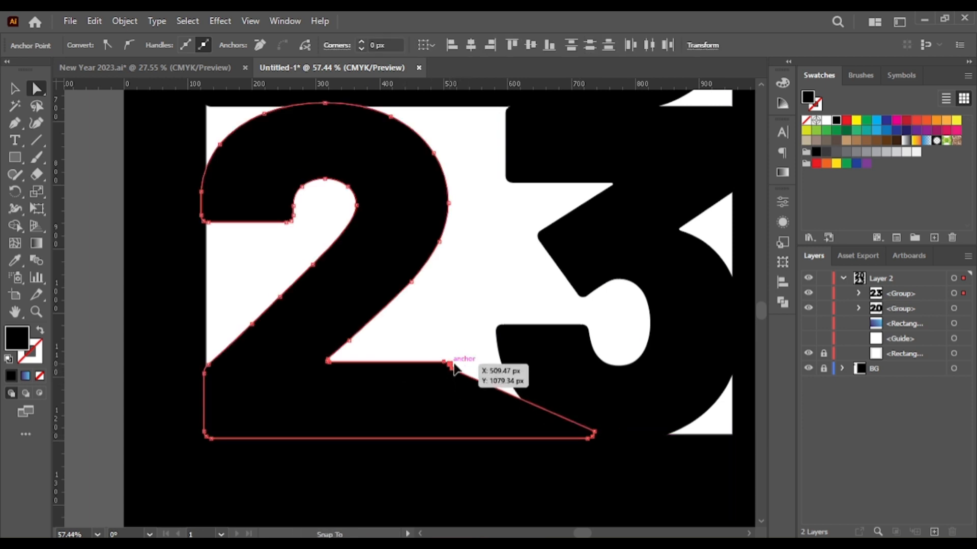
{"action": "left_click_drag", "start_coordinate": [453, 365], "coordinate": [544, 370]}
Reshape the lower-left curve of the 3's inner opening by moving its anchor point and handles down and left
{"action": "left_click", "coordinate": [438, 278]}
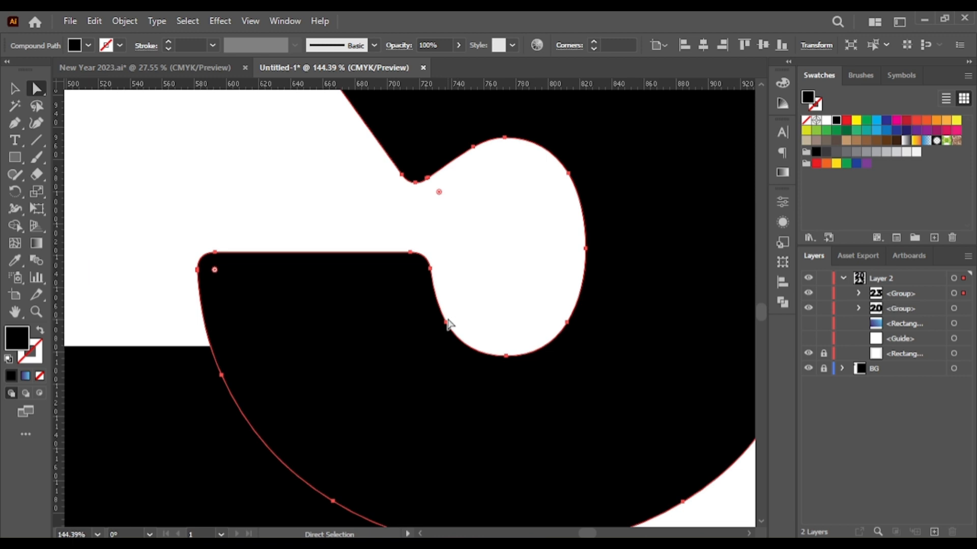
{"action": "left_click", "coordinate": [446, 322]}
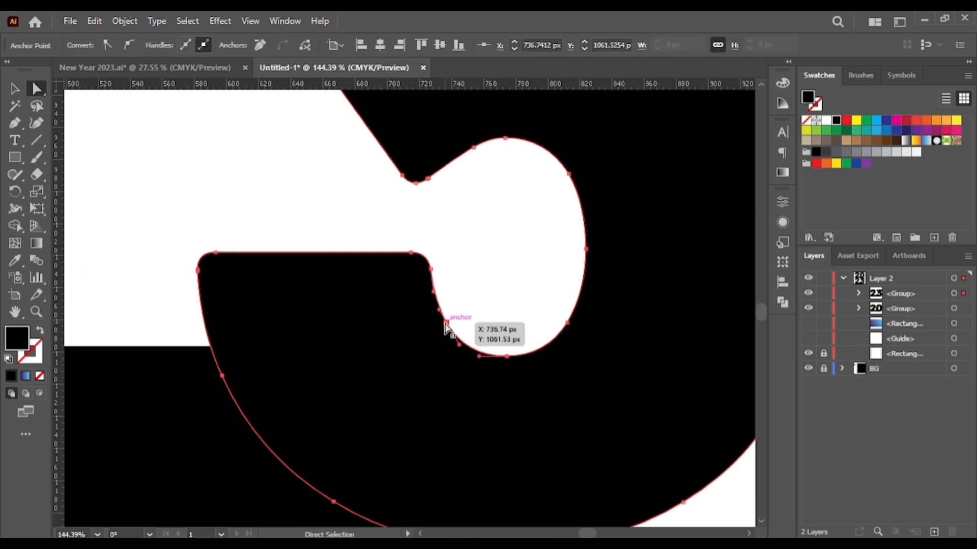
{"action": "left_click_drag", "start_coordinate": [438, 320], "coordinate": [387, 342]}
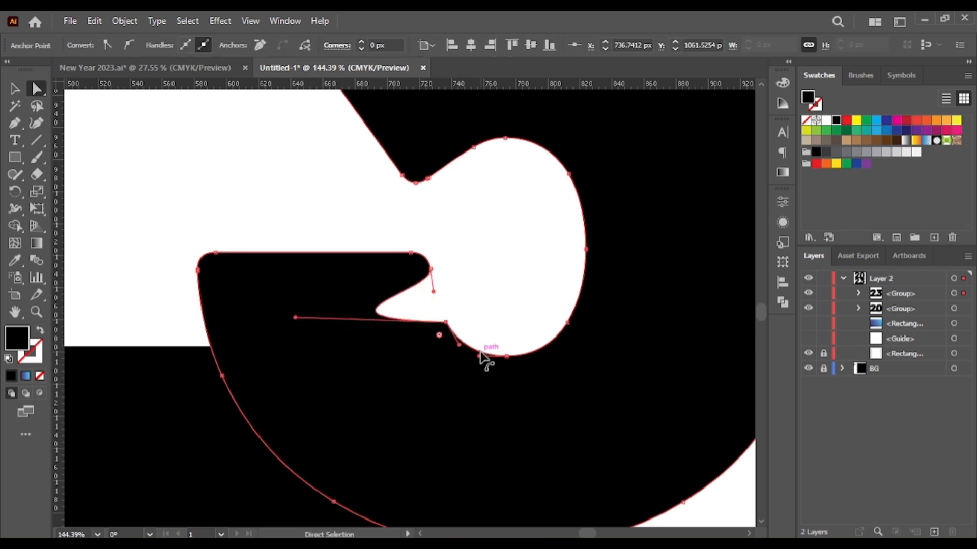
{"action": "left_click_drag", "start_coordinate": [446, 322], "coordinate": [416, 352]}
{"action": "left_click_drag", "start_coordinate": [479, 356], "coordinate": [458, 360]}
{"action": "left_click", "coordinate": [162, 246]}
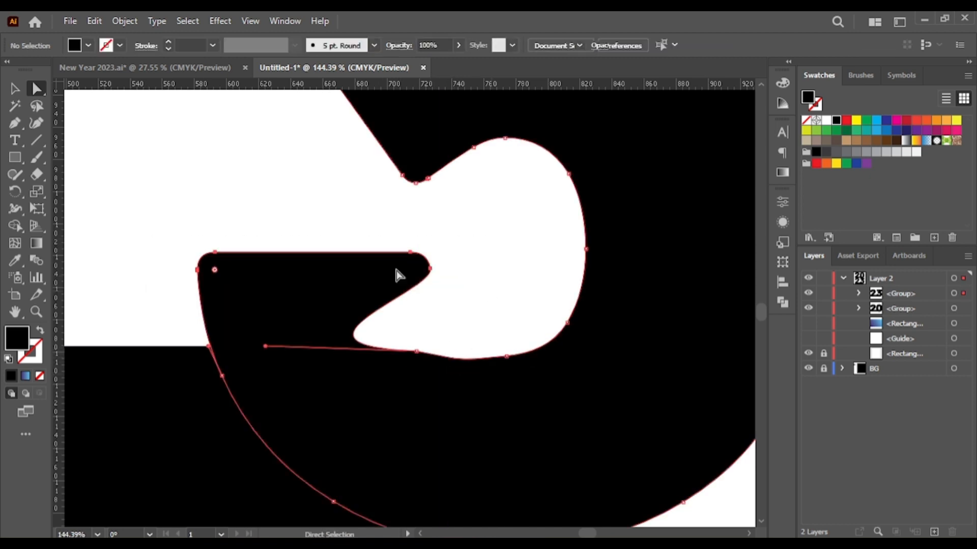
Lower the top edge of the 3's bottom hook to line up with the top of the 2's extended foot
{"action": "left_click_drag", "start_coordinate": [346, 256], "coordinate": [361, 343]}
{"action": "left_click", "coordinate": [385, 326]}
{"action": "left_click", "coordinate": [425, 358]}
Remove the two leftover anchor points at the inner corner of the 3's lowered hook
{"action": "left_click_drag", "start_coordinate": [429, 362], "coordinate": [409, 409]}
{"action": "key", "text": "ctrl+z"}
{"action": "left_click", "coordinate": [430, 362]}
{"action": "left_click_drag", "start_coordinate": [559, 391], "coordinate": [521, 451]}
{"action": "right_click", "coordinate": [431, 362]}
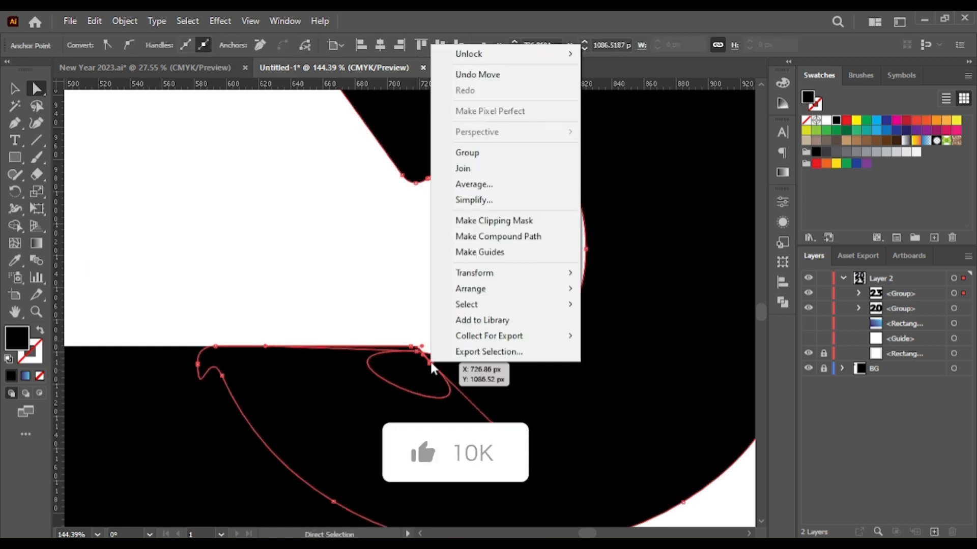
{"action": "key", "text": "Escape"}
{"action": "key", "text": "Delete"}
{"action": "left_click", "coordinate": [417, 352]}
{"action": "key", "text": "Delete"}
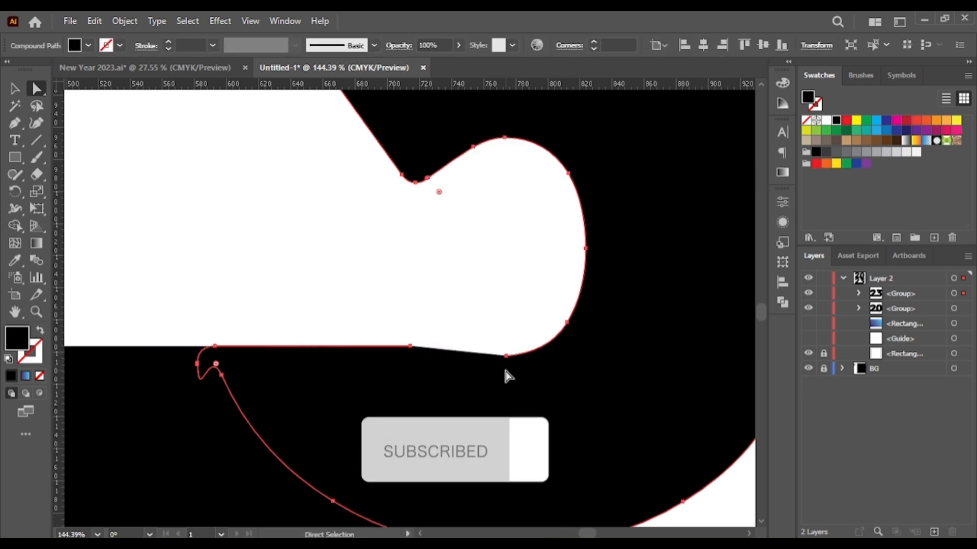
Reshape the segment between the hook and the 3's inner opening into a smooth curve along the foot
{"action": "left_click", "coordinate": [506, 356]}
{"action": "key", "text": "Delete"}
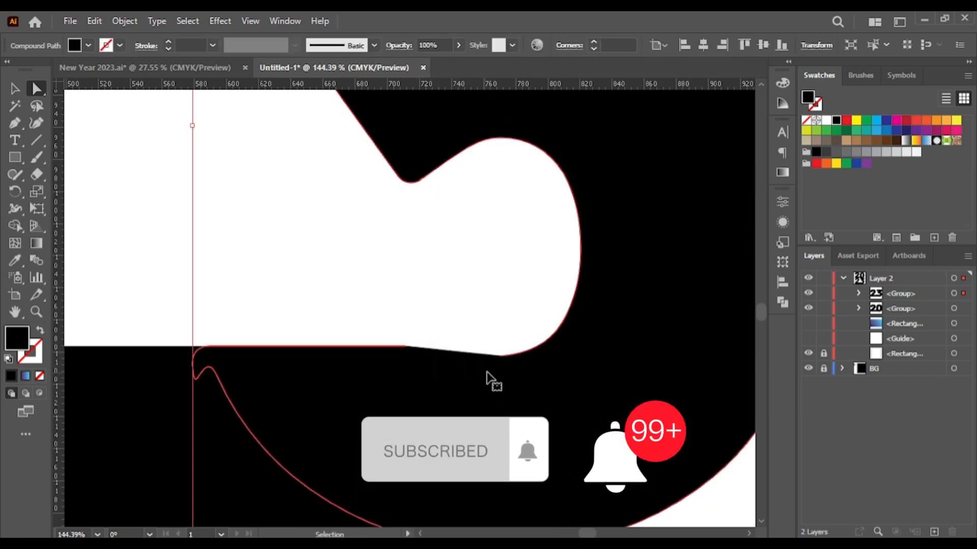
{"action": "key", "text": "ctrl+z"}
{"action": "left_click_drag", "start_coordinate": [451, 363], "coordinate": [497, 351]}
{"action": "left_click", "coordinate": [495, 312]}
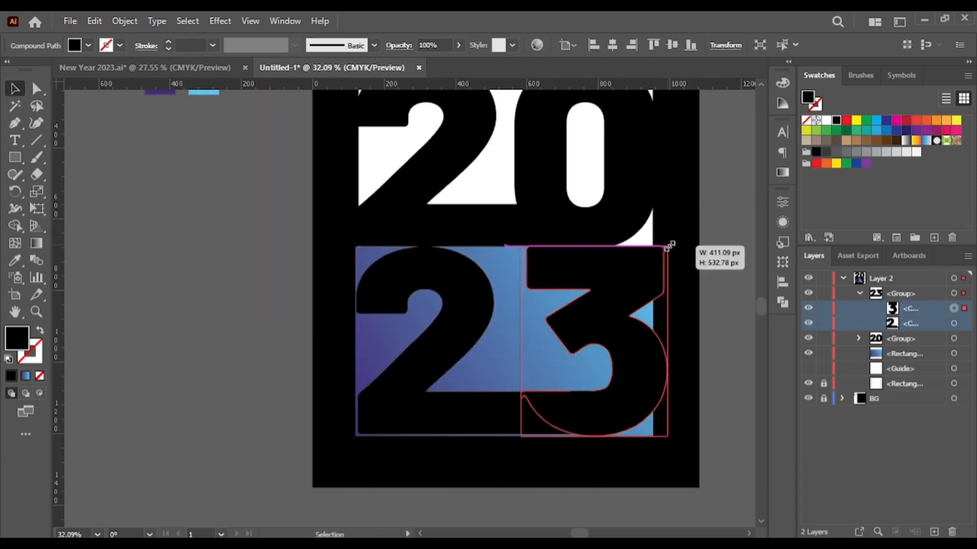
Scale the outlined "3" down slightly, then nudge the whole "23" group down and left over the gradient rectangle
{"action": "left_click_drag", "start_coordinate": [668, 246], "coordinate": [660, 247]}
{"action": "left_click", "coordinate": [678, 358]}
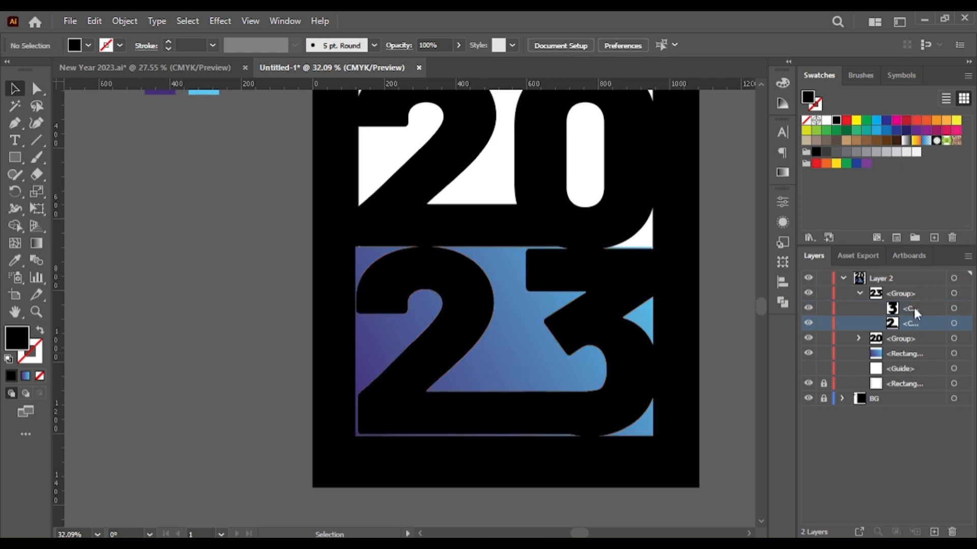
{"action": "left_click", "coordinate": [507, 350]}
{"action": "key", "text": "Down"}
{"action": "key", "text": "Down"}
{"action": "key", "text": "Down"}
{"action": "key", "text": "Down"}
{"action": "key", "text": "Down"}
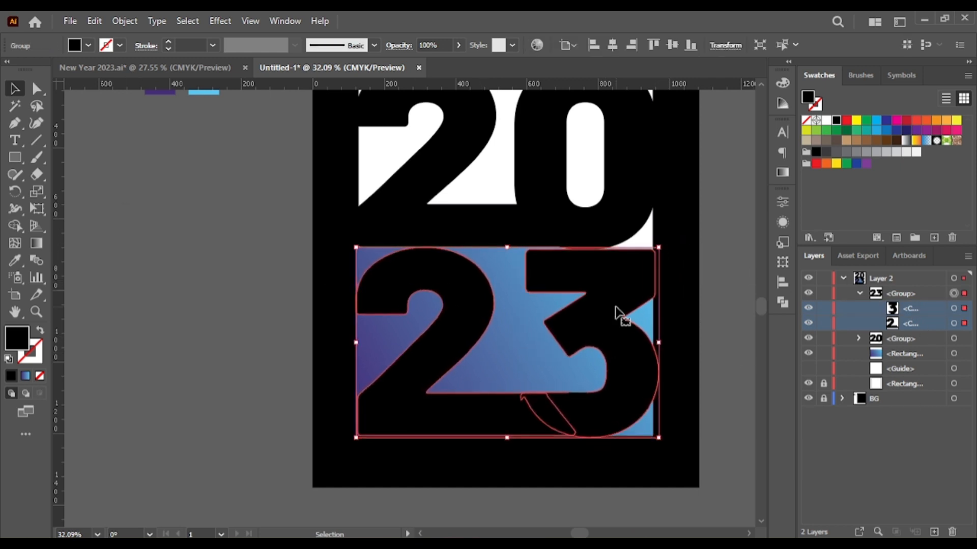
{"action": "key", "text": "Left"}
{"action": "key", "text": "Left"}
{"action": "key", "text": "Left"}
{"action": "key", "text": "Left"}
{"action": "left_click", "coordinate": [782, 261]}
{"action": "left_click", "coordinate": [718, 254]}
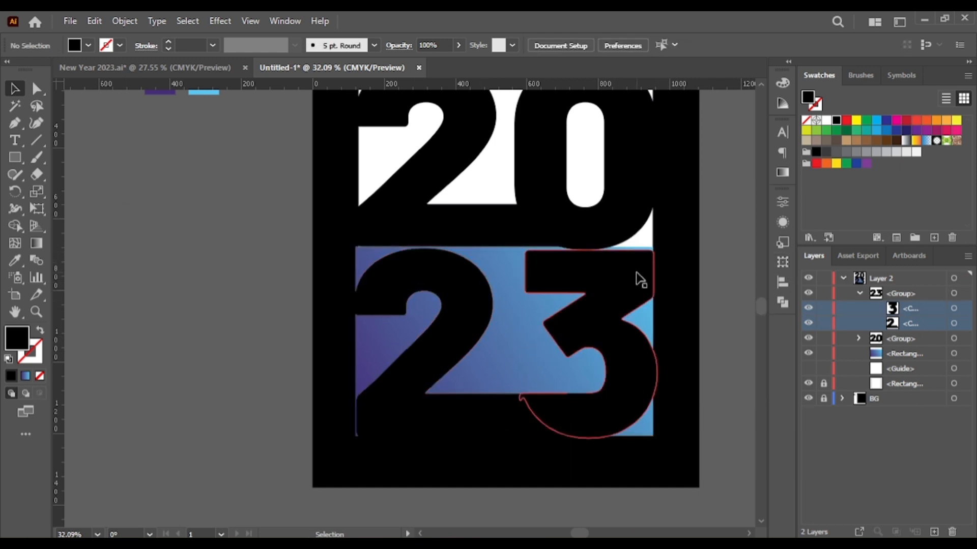
Scale the "23" group up slightly so the numerals reach past the edges of the gradient rectangle
{"action": "left_click", "coordinate": [611, 308]}
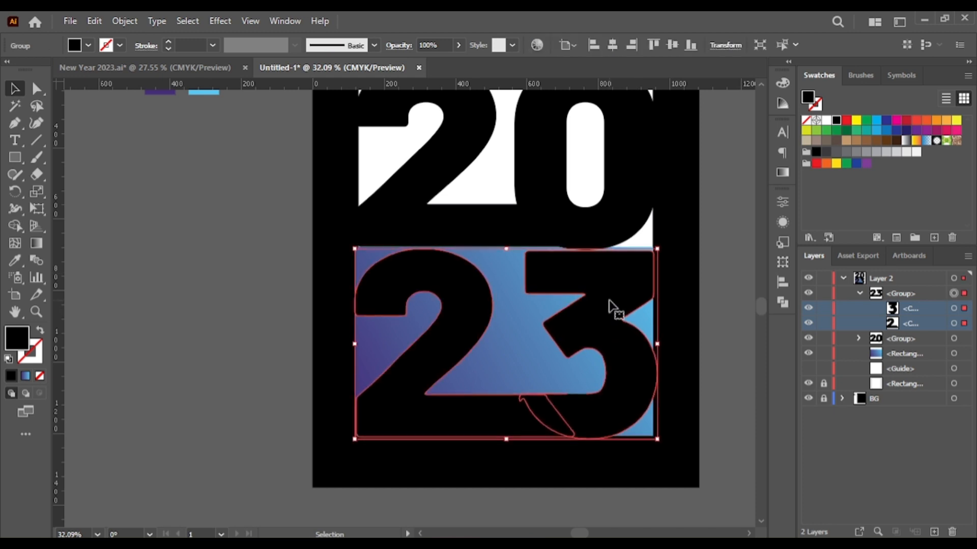
{"action": "left_click", "coordinate": [734, 244]}
{"action": "left_click", "coordinate": [632, 277]}
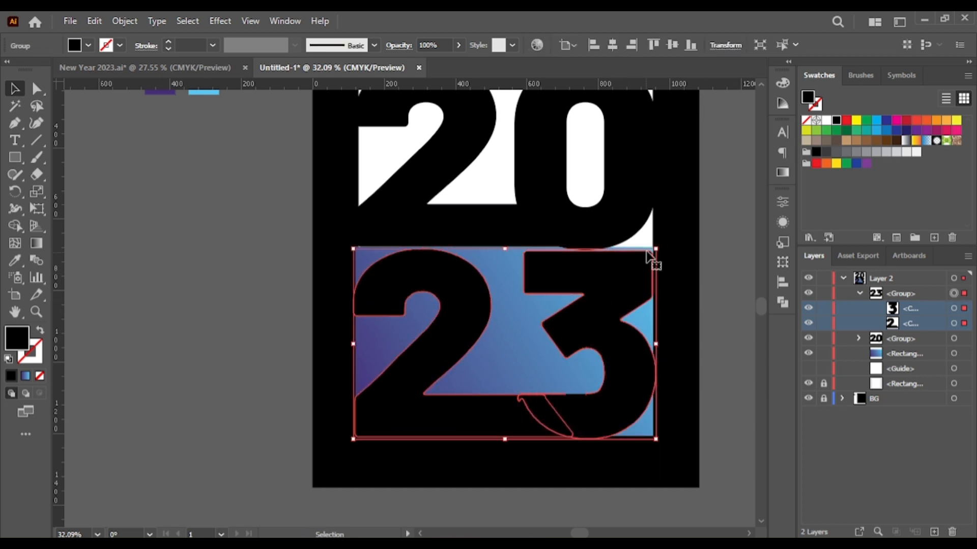
{"action": "left_click_drag", "start_coordinate": [653, 249], "coordinate": [662, 244]}
{"action": "left_click", "coordinate": [726, 277]}
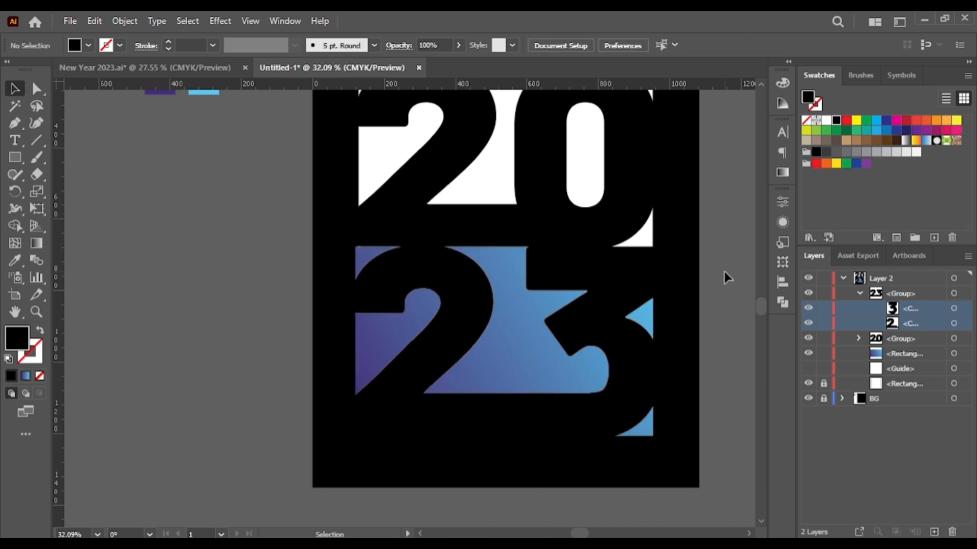
Toggle the visibility of the outlined "20" group and the gradient rectangle to check how the pieces overlap
{"action": "left_click", "coordinate": [810, 336]}
{"action": "left_click", "coordinate": [809, 337]}
{"action": "left_click", "coordinate": [808, 353]}
{"action": "left_click", "coordinate": [808, 353]}
{"action": "left_click_drag", "start_coordinate": [706, 278], "coordinate": [724, 289]}
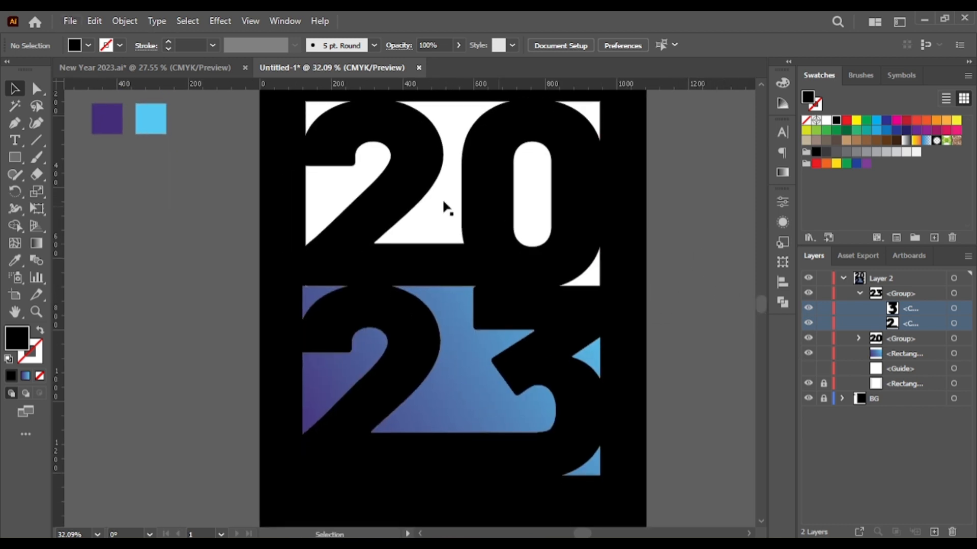
Add a point text reading "HAPPY" over the foot of the upper "2"
{"action": "left_click", "coordinate": [266, 250]}
{"action": "left_click", "coordinate": [15, 140]}
{"action": "left_click", "coordinate": [325, 262]}
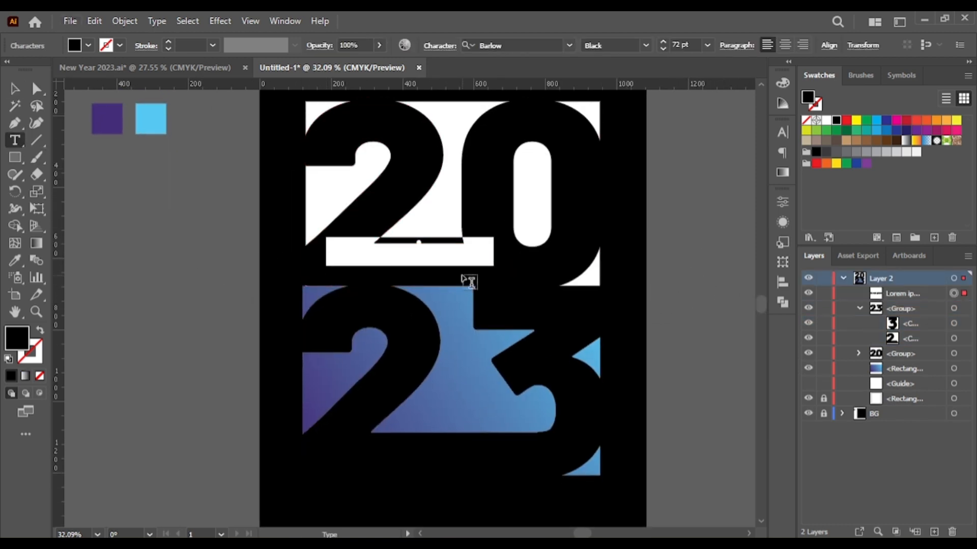
{"action": "key", "text": "BackSpace"}
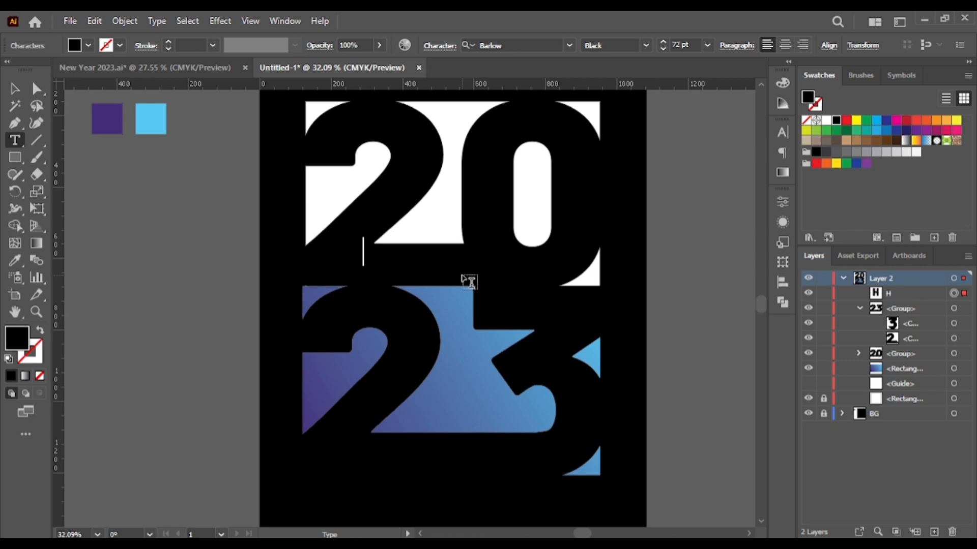
{"action": "type", "text": "HAPPY"}
Fill the "HAPPY" text with white (ffffff) and move it fully onto the black foot of the upper "2"
{"action": "key", "text": "ctrl+a"}
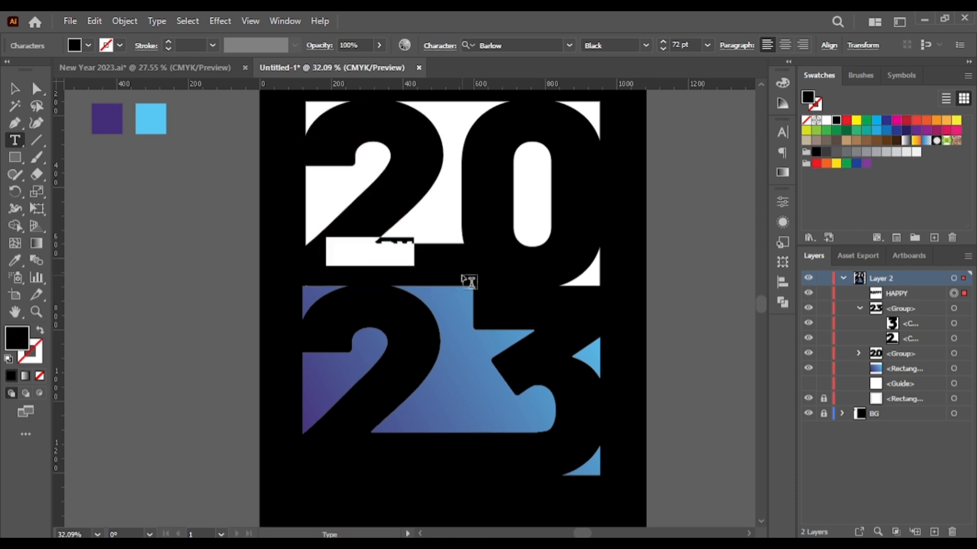
{"action": "double_click", "coordinate": [16, 347]}
{"action": "type", "text": "ffffff"}
{"action": "left_click", "coordinate": [662, 215]}
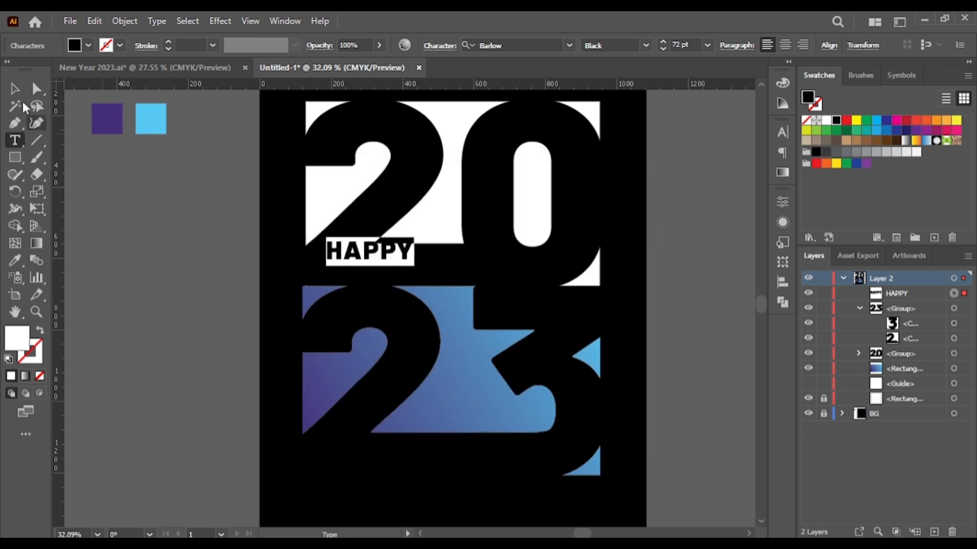
{"action": "key", "text": "Escape"}
{"action": "left_click_drag", "start_coordinate": [370, 258], "coordinate": [382, 272]}
Change the font of the "HAPPY" text to Bebas Neue Light
{"action": "left_click", "coordinate": [569, 46]}
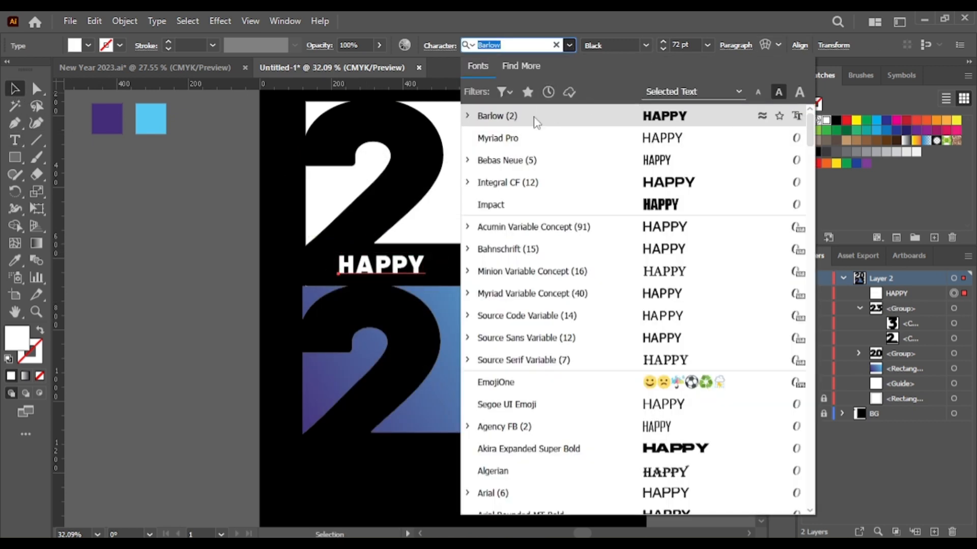
{"action": "left_click", "coordinate": [467, 116]}
{"action": "left_click", "coordinate": [467, 117]}
{"action": "left_click", "coordinate": [467, 161]}
{"action": "left_click", "coordinate": [648, 208]}
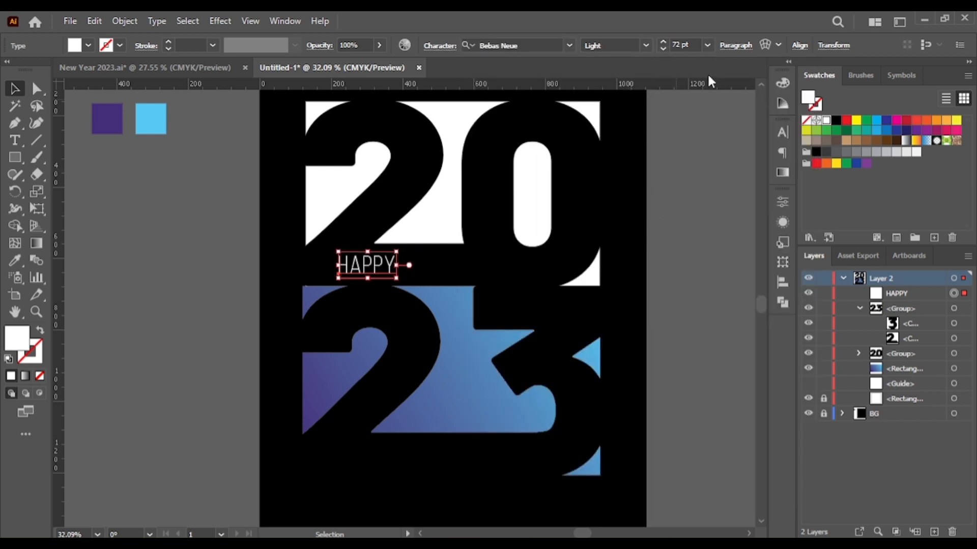
Check the character settings of the "happy" text in New Year 2023.ai, then return to the Untitled-1 document
{"action": "left_click", "coordinate": [145, 67]}
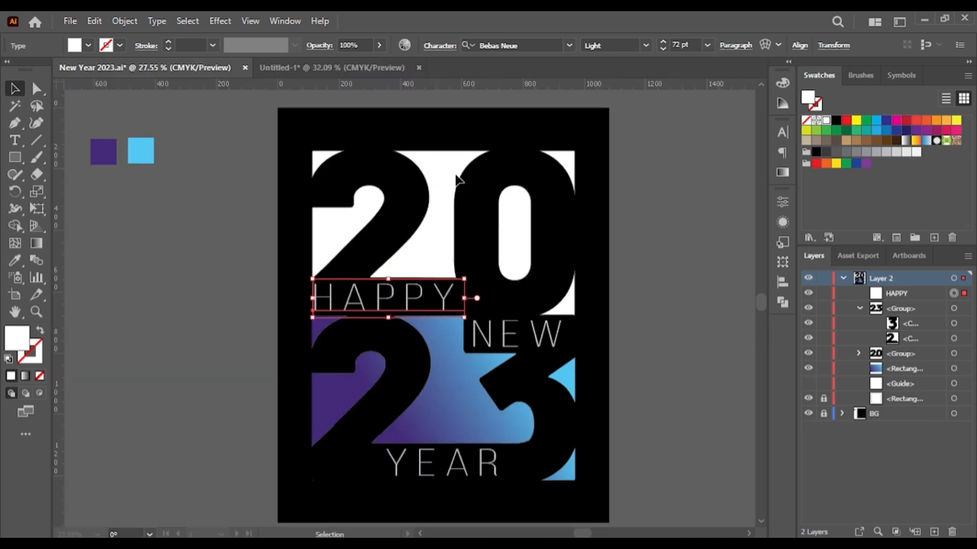
{"action": "left_click", "coordinate": [782, 134]}
{"action": "left_click", "coordinate": [323, 67]}
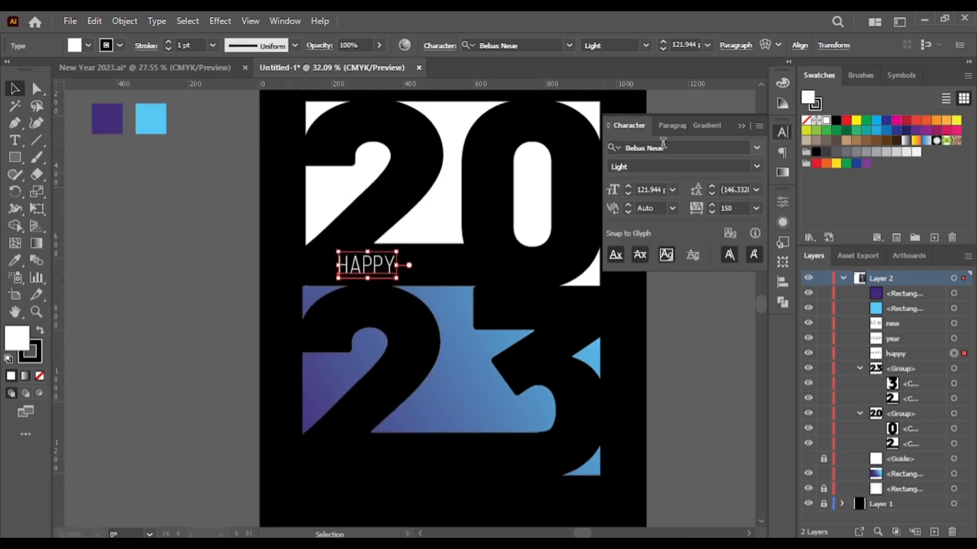
{"action": "left_click", "coordinate": [741, 126]}
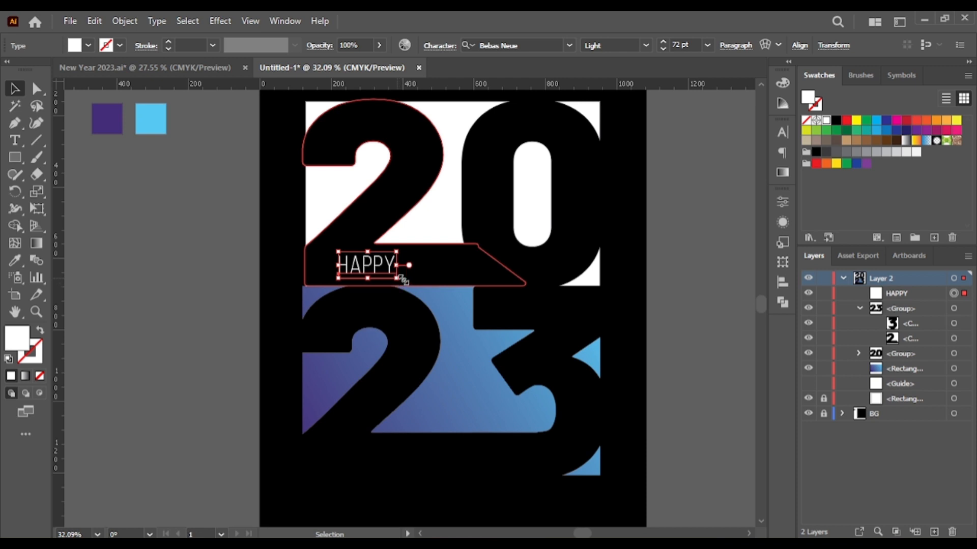
Enlarge the "HAPPY" text to a font size of 121 pt and position it on the foot of the upper "2"
{"action": "left_click_drag", "start_coordinate": [400, 279], "coordinate": [445, 301]}
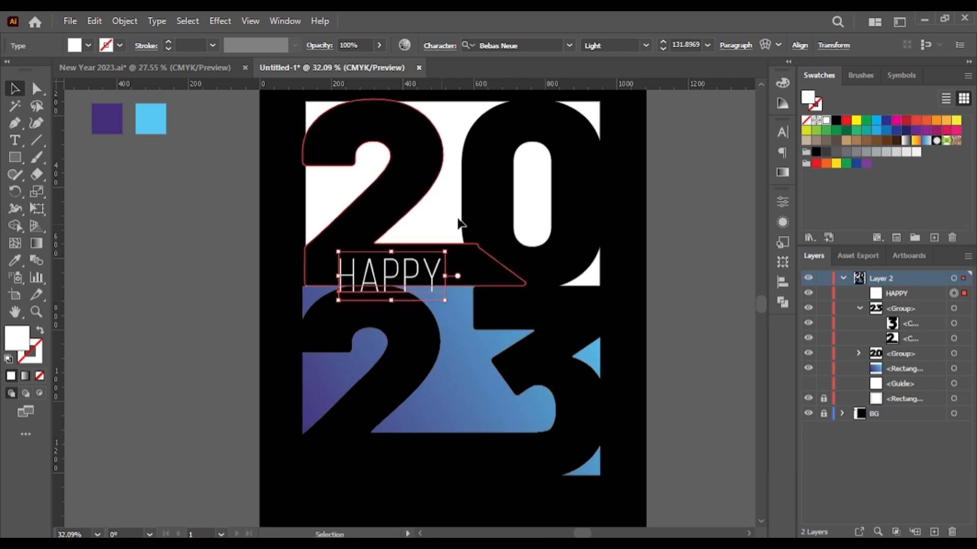
{"action": "left_click", "coordinate": [663, 49]}
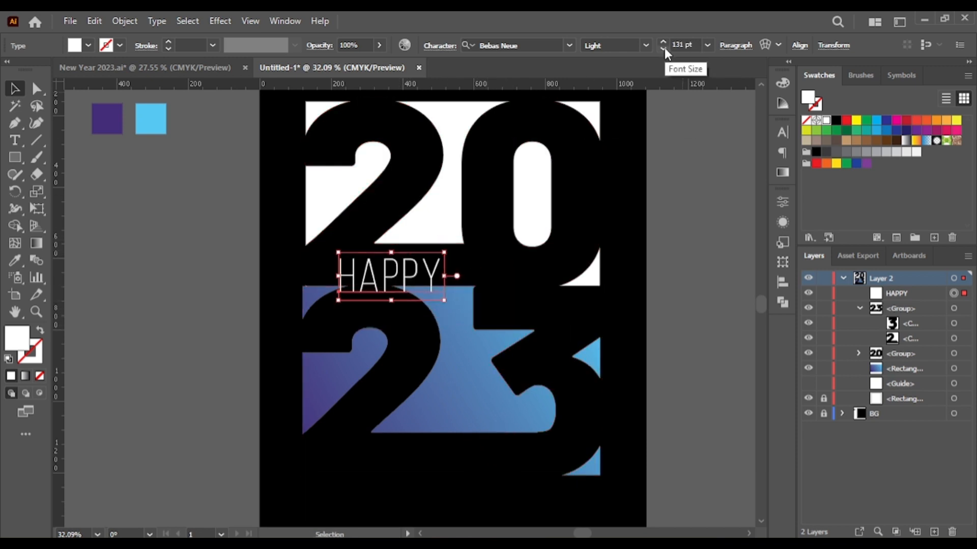
{"action": "left_click", "coordinate": [663, 49]}
{"action": "left_click", "coordinate": [663, 49]}
{"action": "left_click", "coordinate": [664, 49]}
{"action": "left_click", "coordinate": [663, 49]}
{"action": "left_click", "coordinate": [664, 49]}
{"action": "left_click", "coordinate": [663, 49]}
{"action": "left_click", "coordinate": [663, 49]}
{"action": "left_click", "coordinate": [664, 43]}
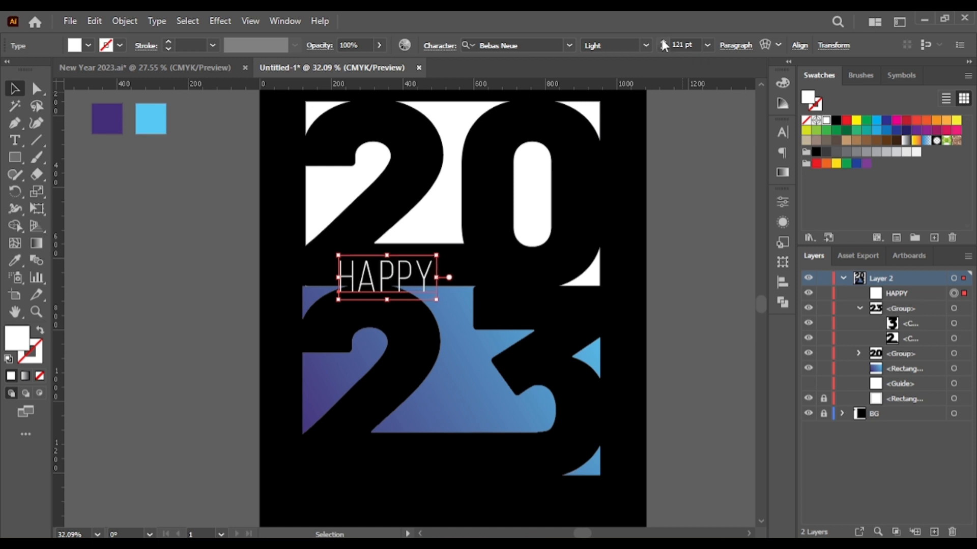
{"action": "left_click_drag", "start_coordinate": [392, 279], "coordinate": [369, 269]}
Widen the letter spacing of the "HAPPY" text to a tracking value of 200
{"action": "left_click", "coordinate": [782, 132]}
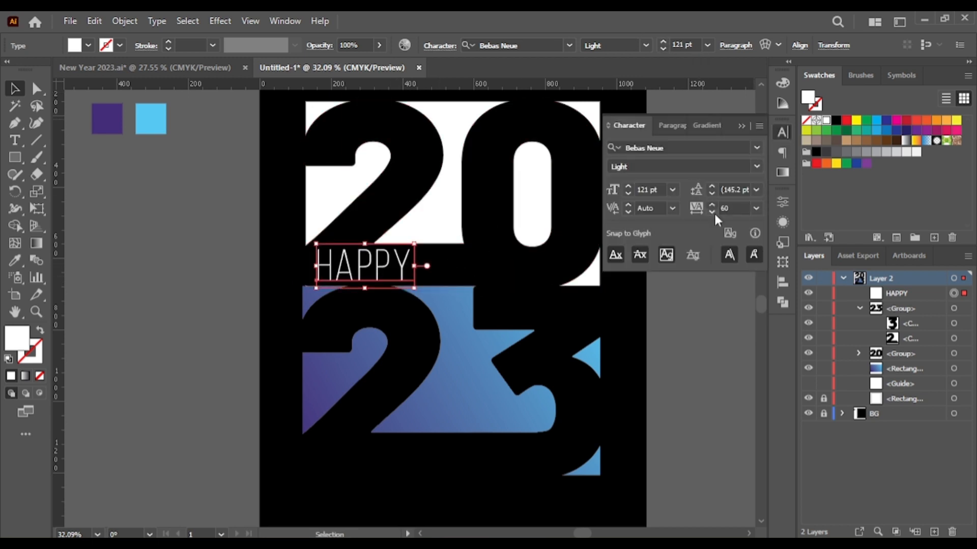
{"action": "left_click", "coordinate": [711, 206]}
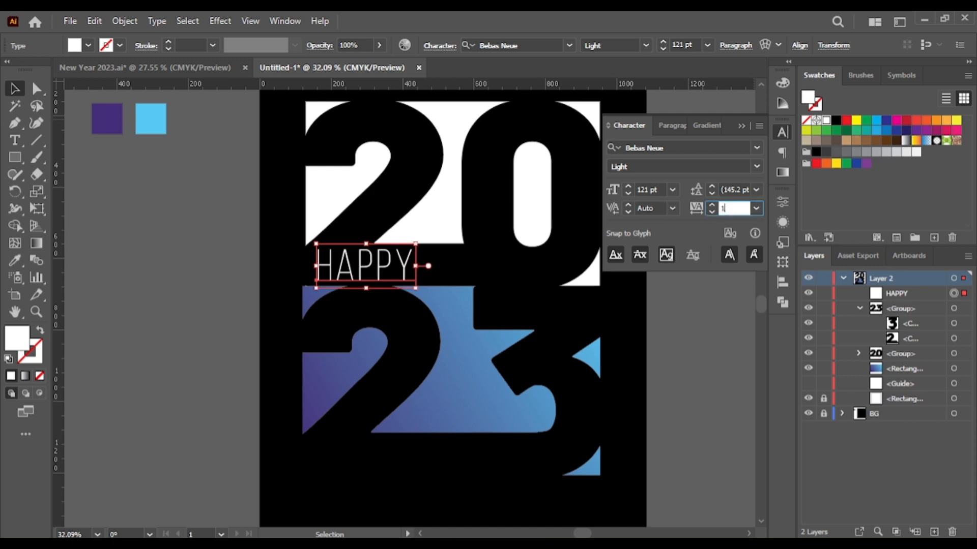
{"action": "left_click_drag", "start_coordinate": [734, 207], "coordinate": [682, 213]}
{"action": "type", "text": "150"}
{"action": "key", "text": "Return"}
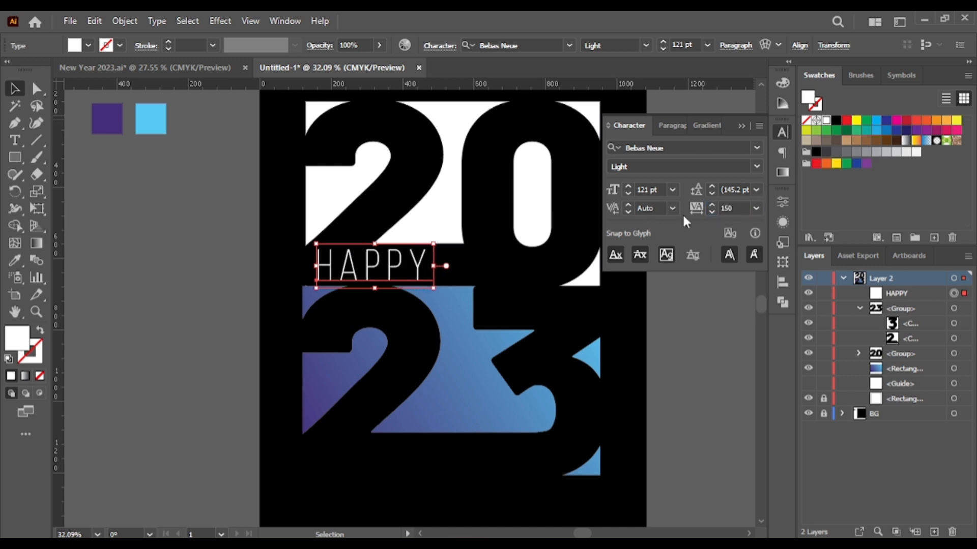
{"action": "type", "text": "200"}
{"action": "key", "text": "Return"}
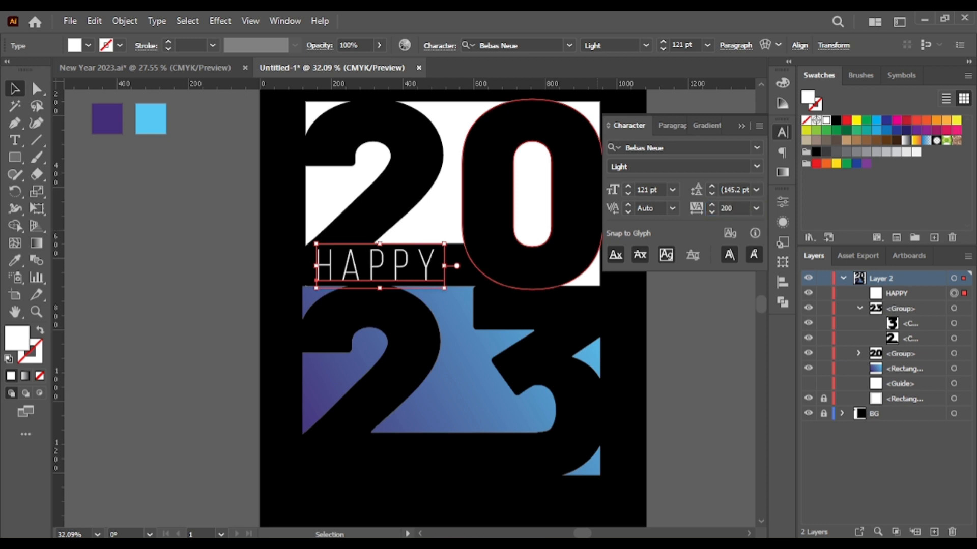
Duplicate "HAPPY" onto the upper bar of the "3", change the copy to "NEW" and place it near the bar's right end
{"action": "left_click_drag", "start_coordinate": [407, 264], "coordinate": [562, 318]}
{"action": "double_click", "coordinate": [564, 319]}
{"action": "key", "text": "BackSpace"}
{"action": "key", "text": "BackSpace"}
{"action": "key", "text": "BackSpace"}
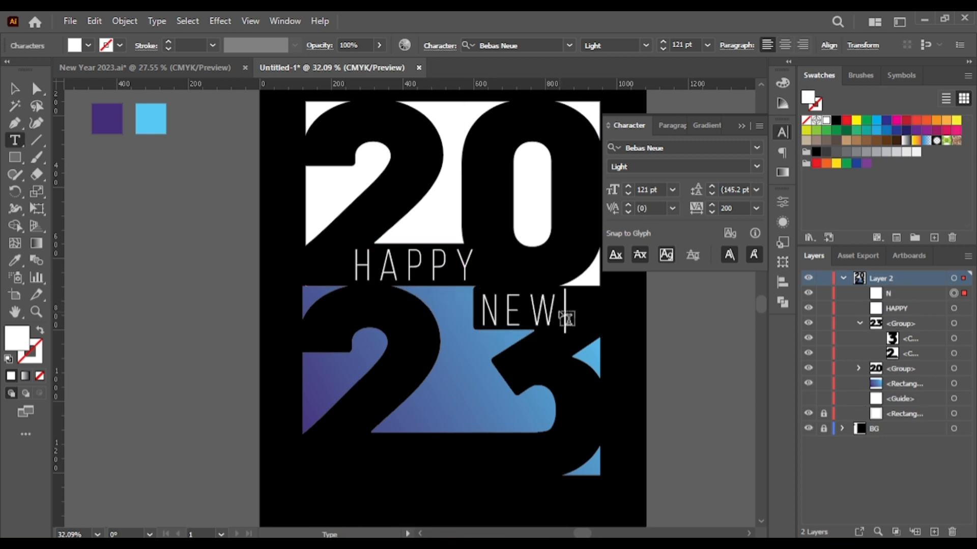
{"action": "left_click", "coordinate": [13, 88]}
{"action": "left_click_drag", "start_coordinate": [521, 314], "coordinate": [546, 315]}
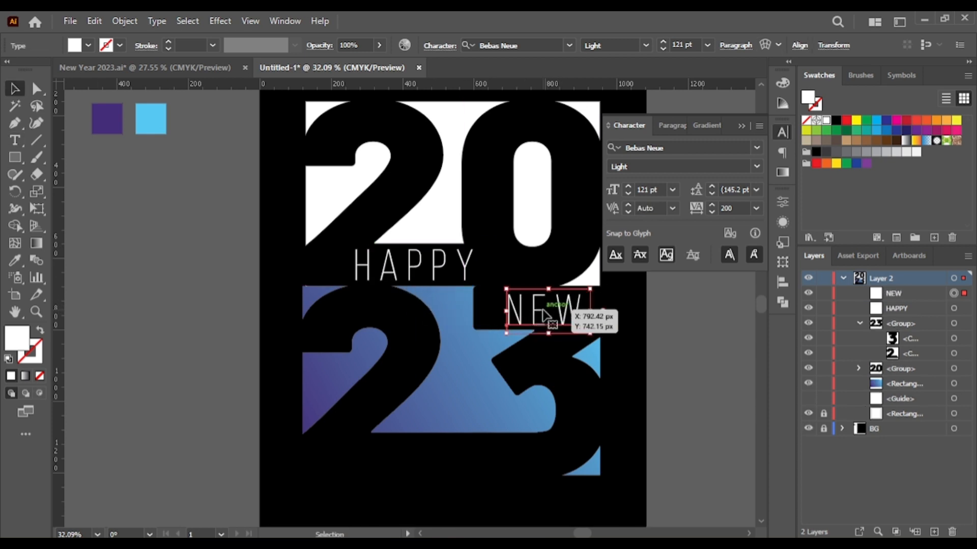
Duplicate "HAPPY" onto the foot of the lower "2", change the copy to "YEAR" and shift it slightly right and up
{"action": "left_click_drag", "start_coordinate": [468, 262], "coordinate": [458, 461], "text": "alt"}
{"action": "double_click", "coordinate": [457, 461]}
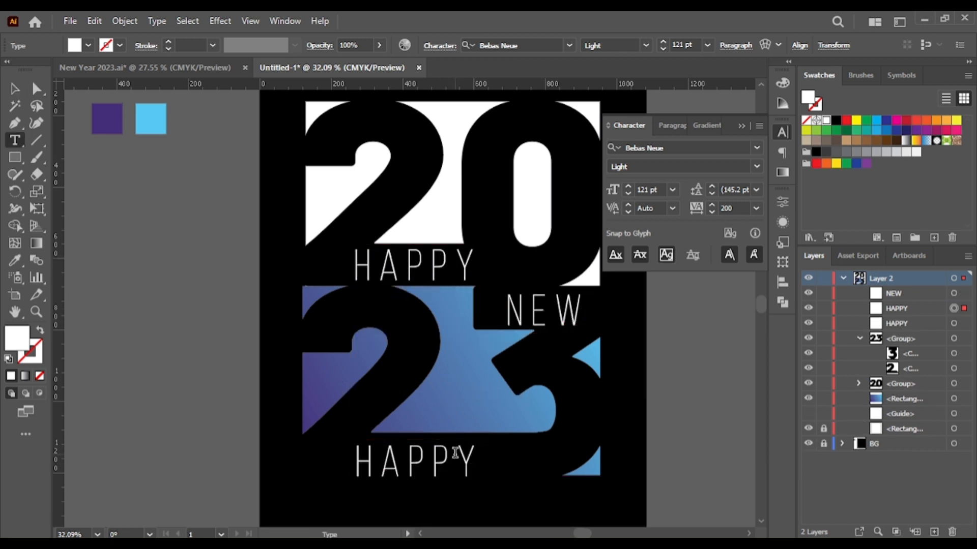
{"action": "key", "text": "BackSpace"}
{"action": "key", "text": "BackSpace"}
{"action": "key", "text": "BackSpace"}
{"action": "key", "text": "BackSpace"}
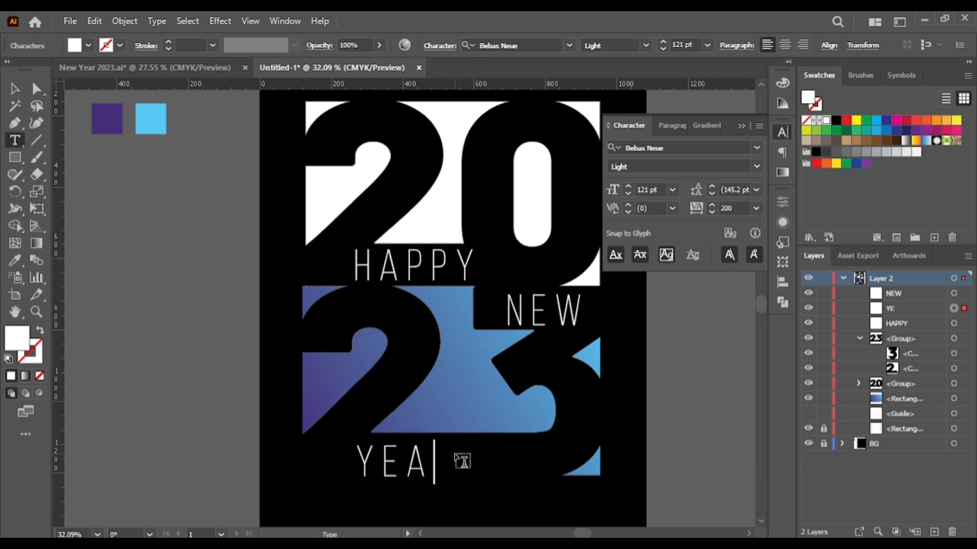
{"action": "key", "text": "Escape"}
{"action": "left_click_drag", "start_coordinate": [438, 466], "coordinate": [469, 459]}
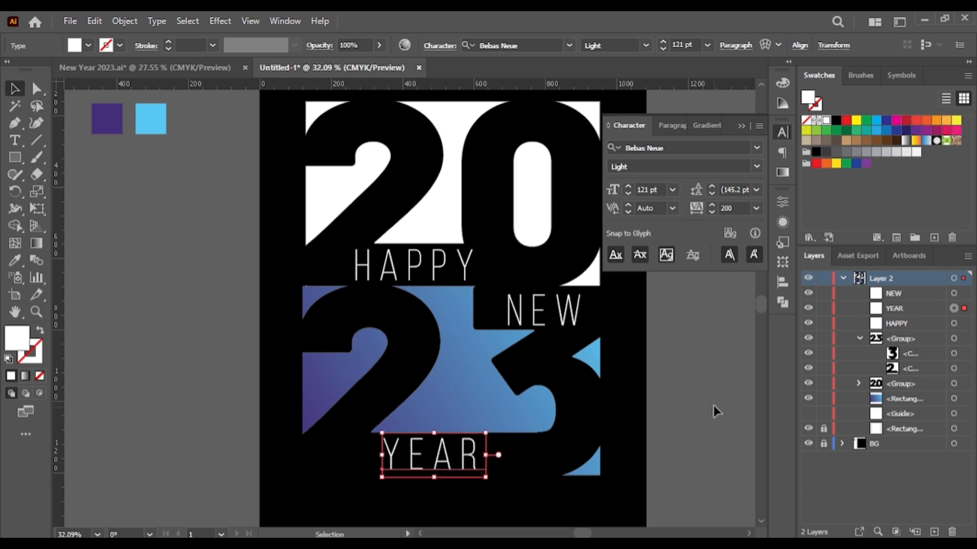
{"action": "left_click", "coordinate": [713, 405]}
{"action": "left_click", "coordinate": [741, 126]}
Change the font style of the "NEW" text to Bebas Neue Book
{"action": "left_click", "coordinate": [241, 333], "text": "alt"}
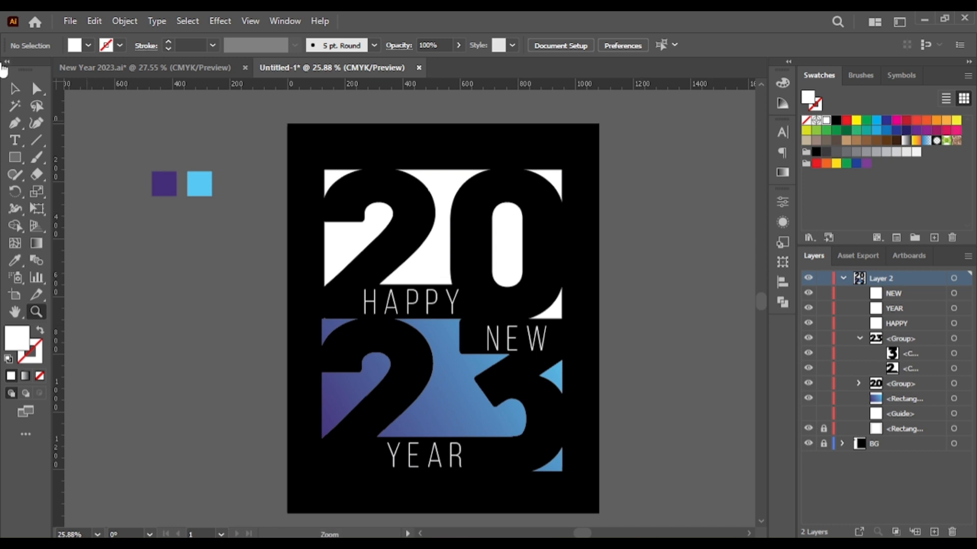
{"action": "left_click", "coordinate": [15, 89]}
{"action": "left_click", "coordinate": [517, 338]}
{"action": "key", "text": "ctrl+t"}
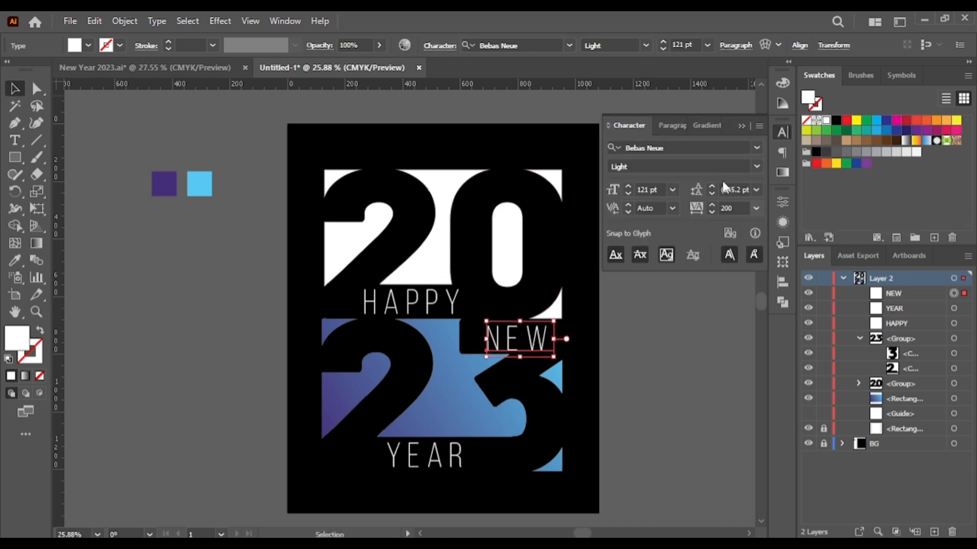
{"action": "left_click", "coordinate": [757, 166]}
{"action": "left_click", "coordinate": [655, 209]}
{"action": "left_click", "coordinate": [439, 303]}
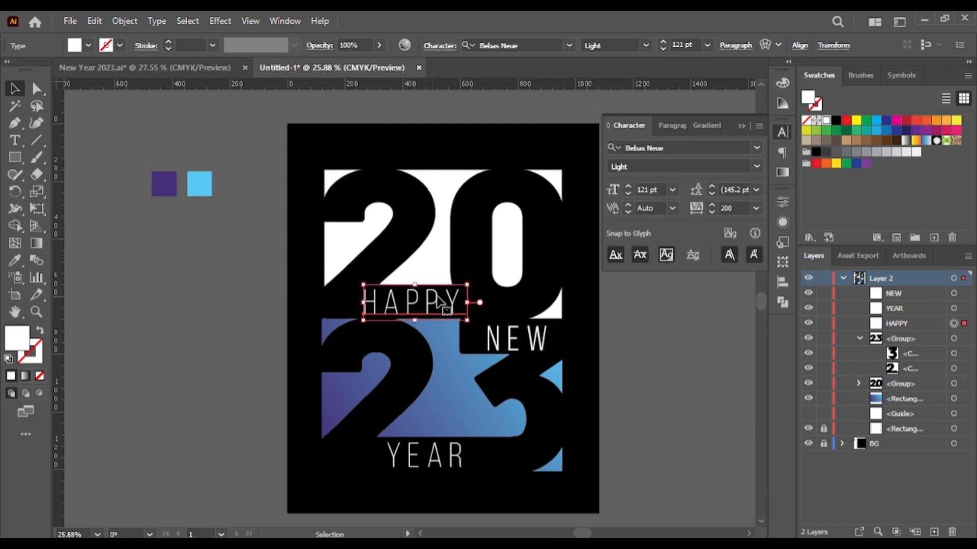
{"action": "left_click", "coordinate": [670, 322]}
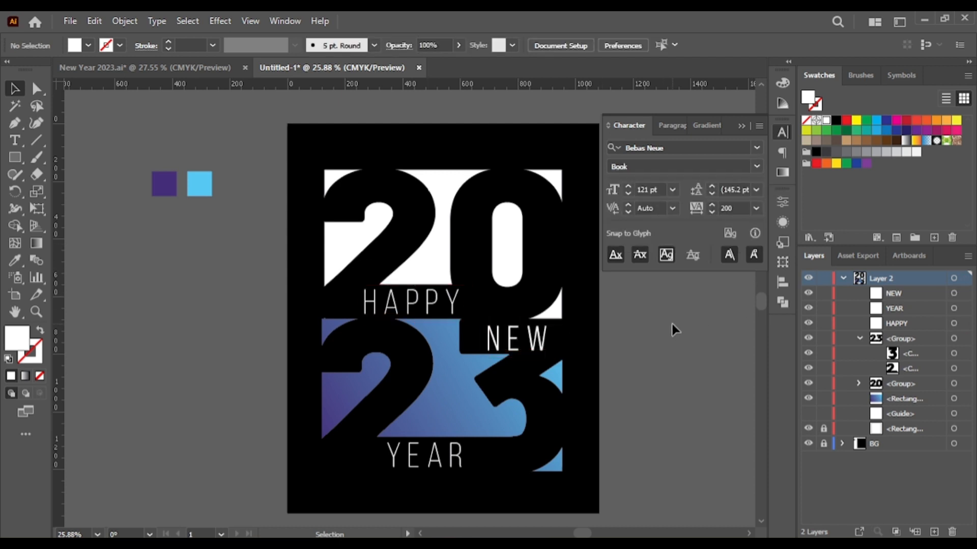
{"action": "left_click", "coordinate": [415, 304]}
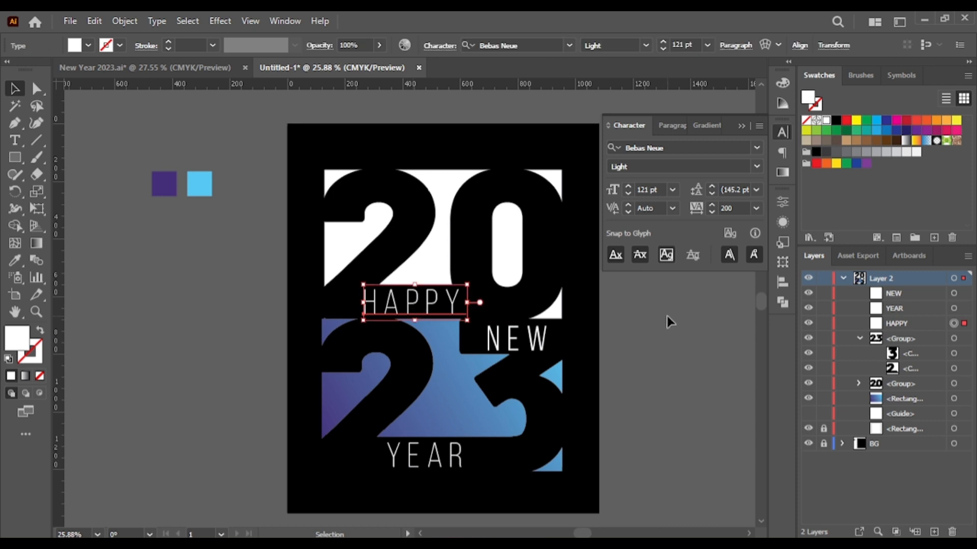
{"action": "left_click", "coordinate": [708, 301]}
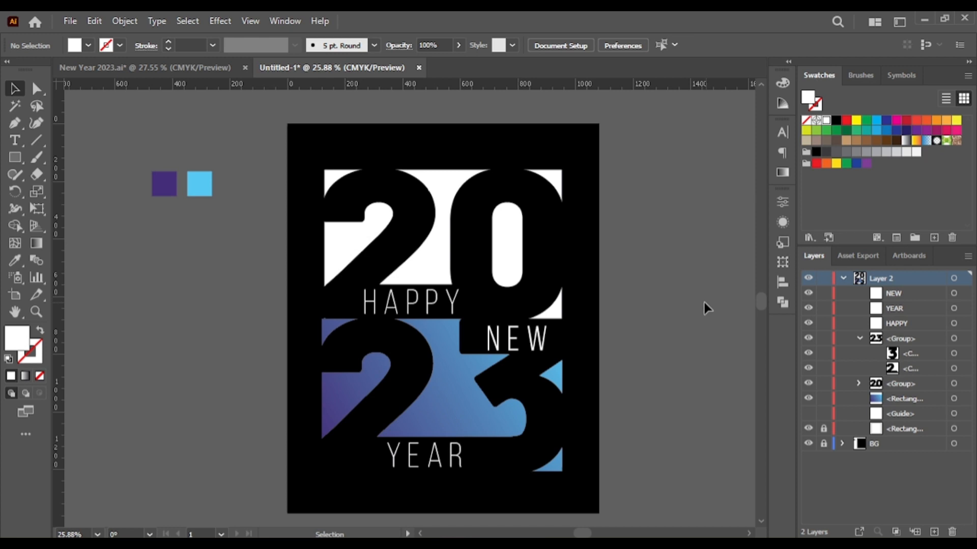
Move the gradient stops of the rectangle behind "23" inward, purple to about 27% and light blue to about 79%
{"action": "left_click", "coordinate": [782, 172]}
{"action": "left_click", "coordinate": [473, 386]}
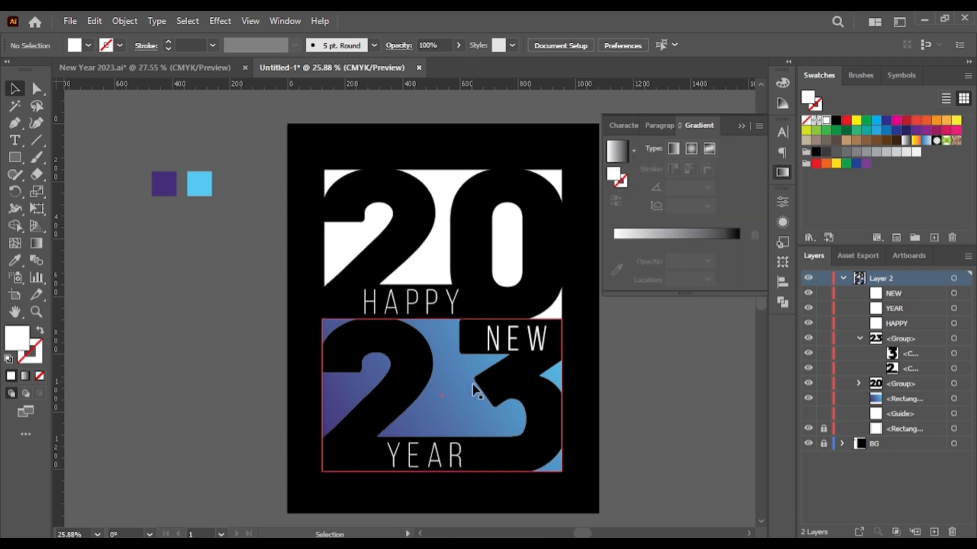
{"action": "left_click", "coordinate": [474, 389]}
{"action": "key", "text": "g"}
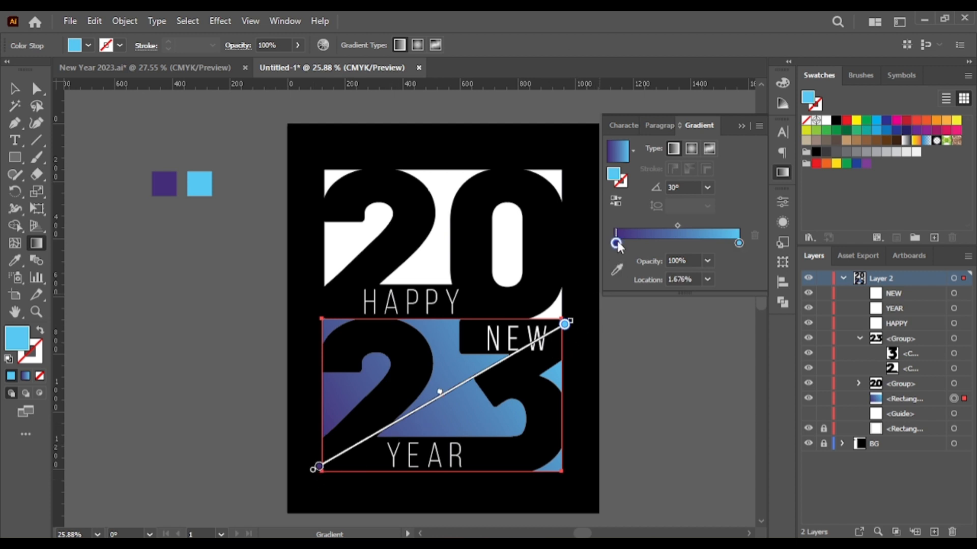
{"action": "left_click_drag", "start_coordinate": [636, 248], "coordinate": [634, 245]}
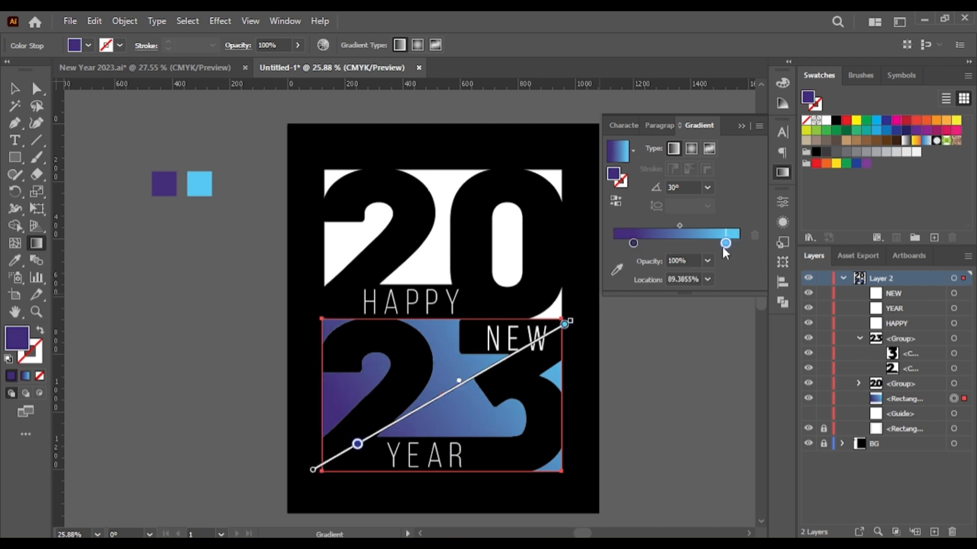
{"action": "left_click_drag", "start_coordinate": [722, 246], "coordinate": [706, 245]}
{"action": "mouse_move", "coordinate": [639, 244]}
{"action": "left_mouse_down"}
{"action": "mouse_move", "coordinate": [659, 247]}
{"action": "mouse_move", "coordinate": [648, 248]}
{"action": "left_mouse_up"}
{"action": "left_click_drag", "start_coordinate": [706, 243], "coordinate": [713, 243]}
{"action": "left_click_drag", "start_coordinate": [647, 245], "coordinate": [655, 252]}
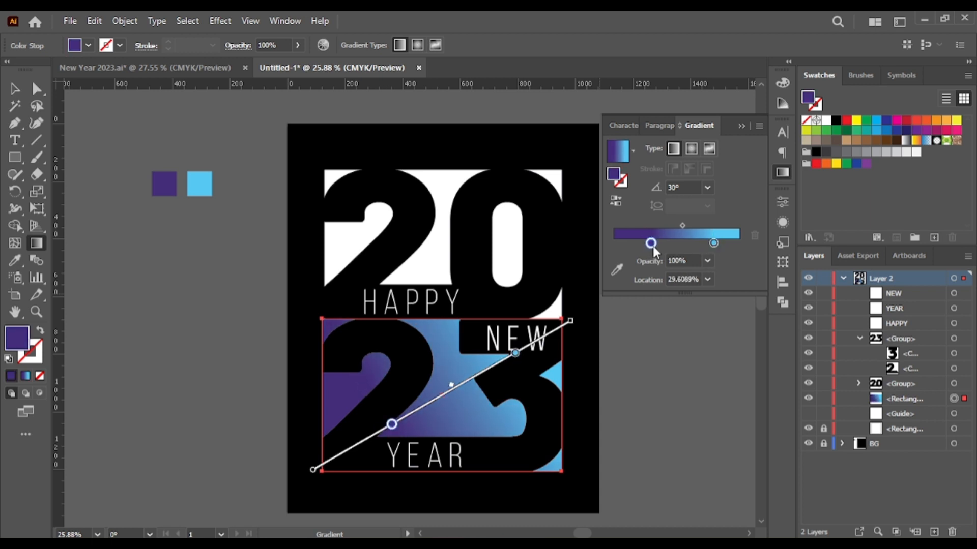
{"action": "key", "text": "v"}
{"action": "left_click", "coordinate": [741, 127]}
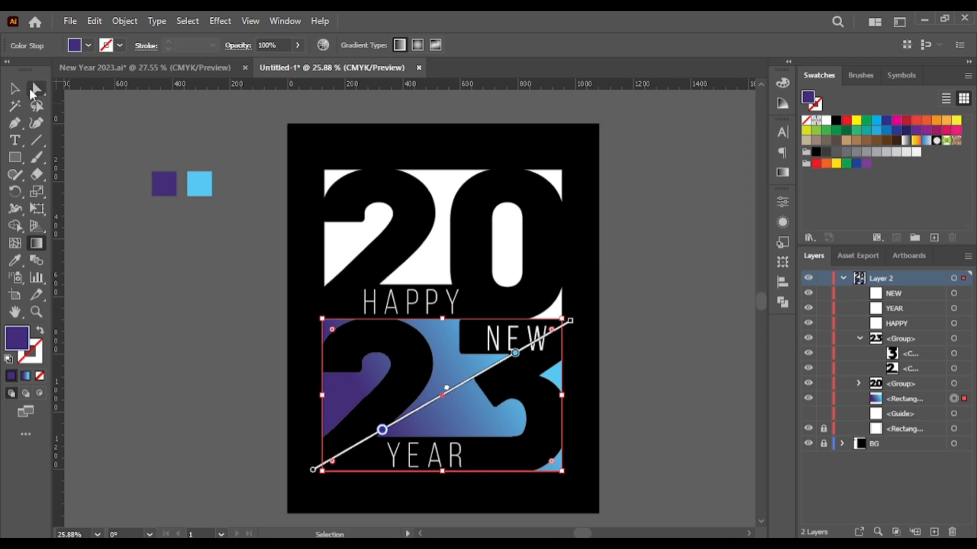
{"action": "left_click", "coordinate": [678, 174]}
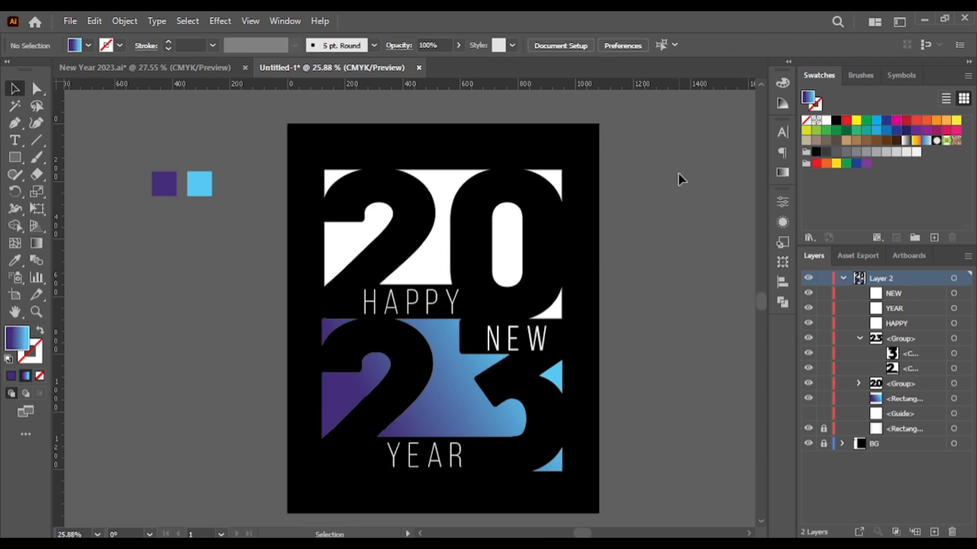